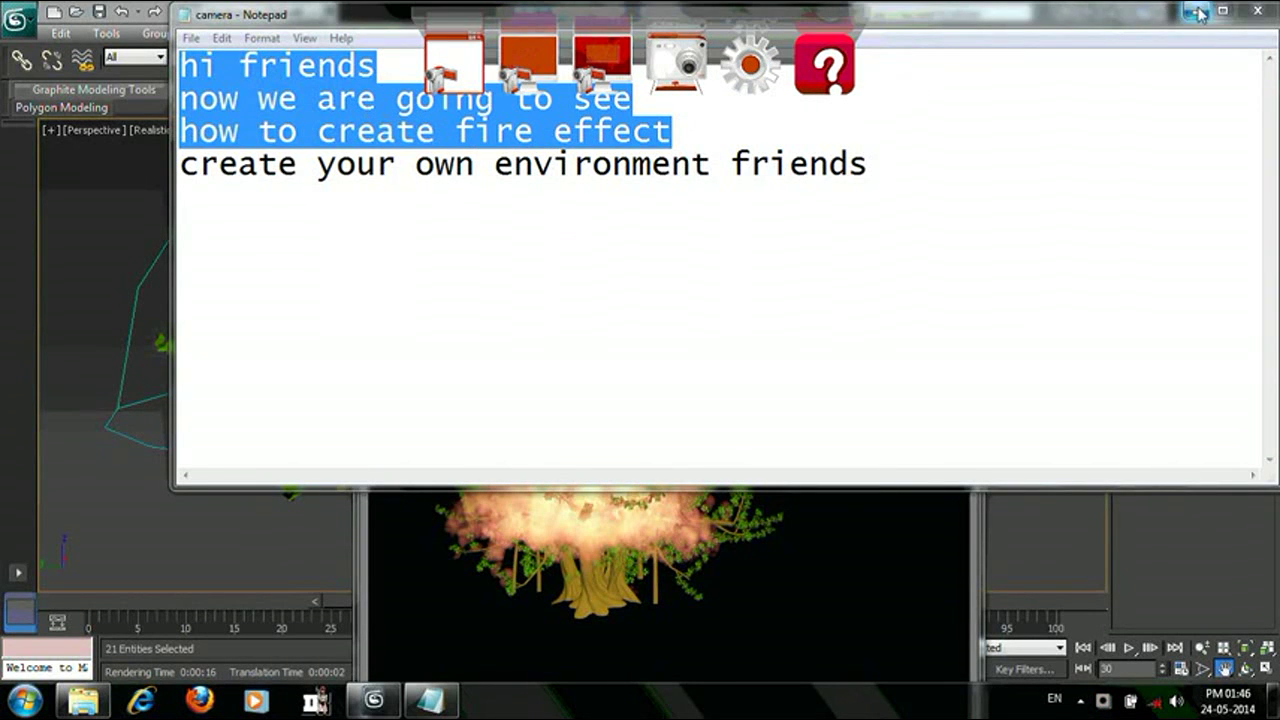
Move the notes window aside, minimize it and close the rendered fire image.
left_click_drag(955, 18, 940, 180)
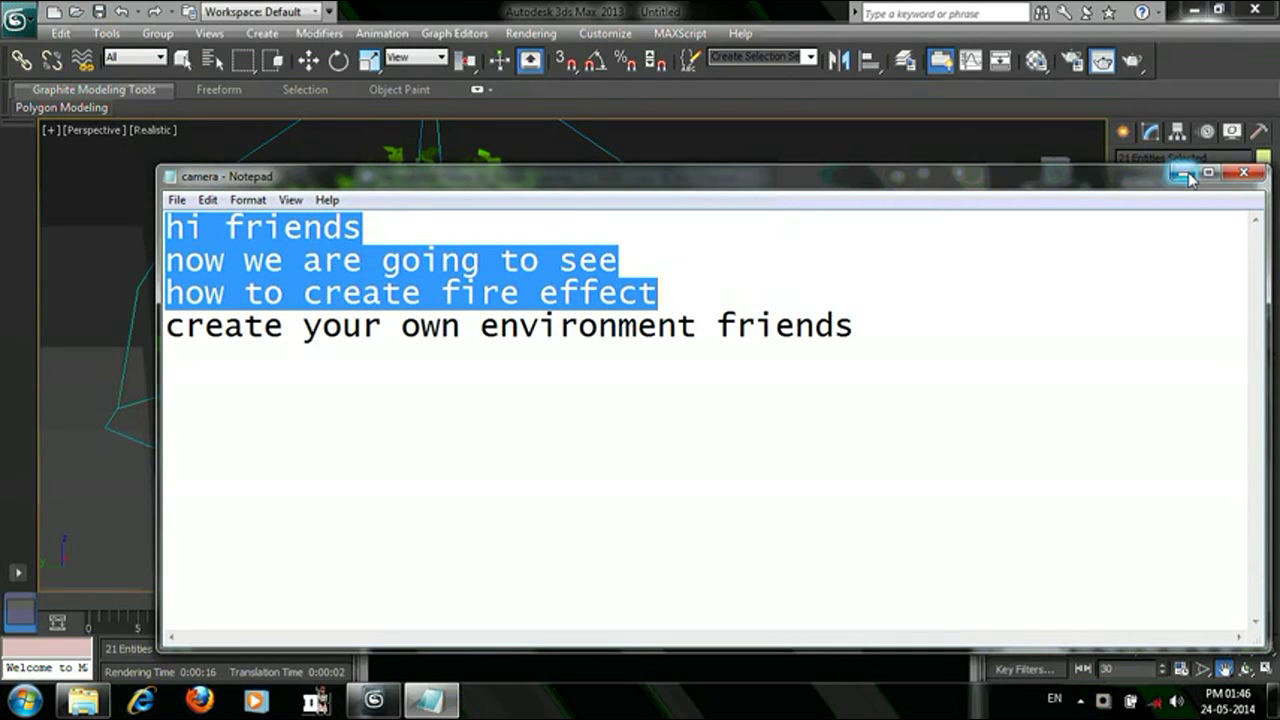
left_click(1183, 176)
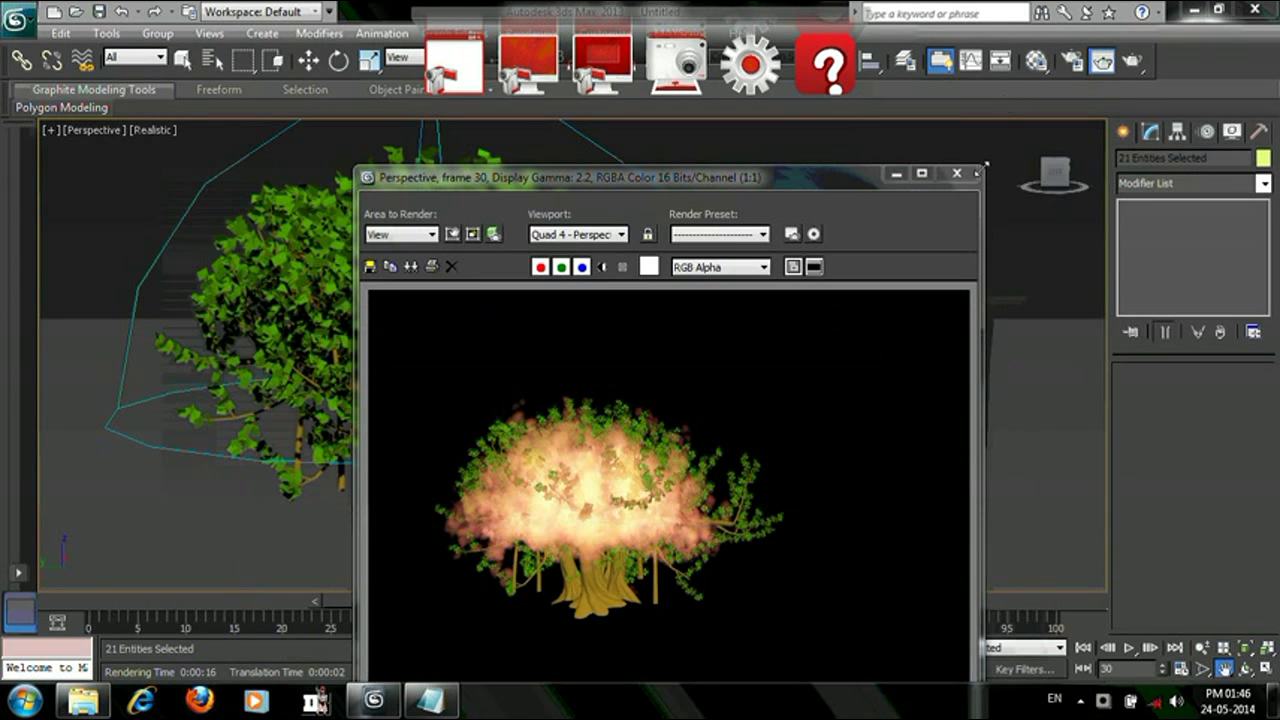
left_click(957, 174)
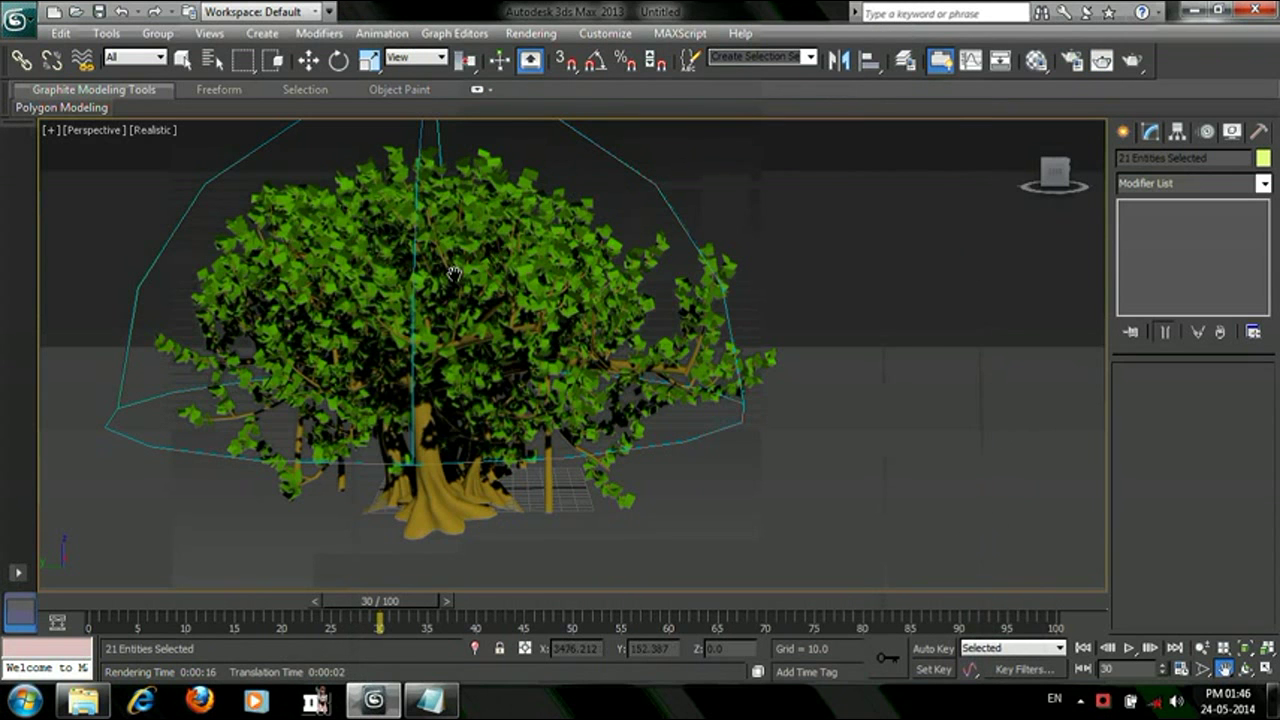
Delete the banyan tree and its gizmo, then reopen the notes and highlight the 'create your own environment' line.
left_click(308, 60)
left_click_drag(121, 172, 645, 510)
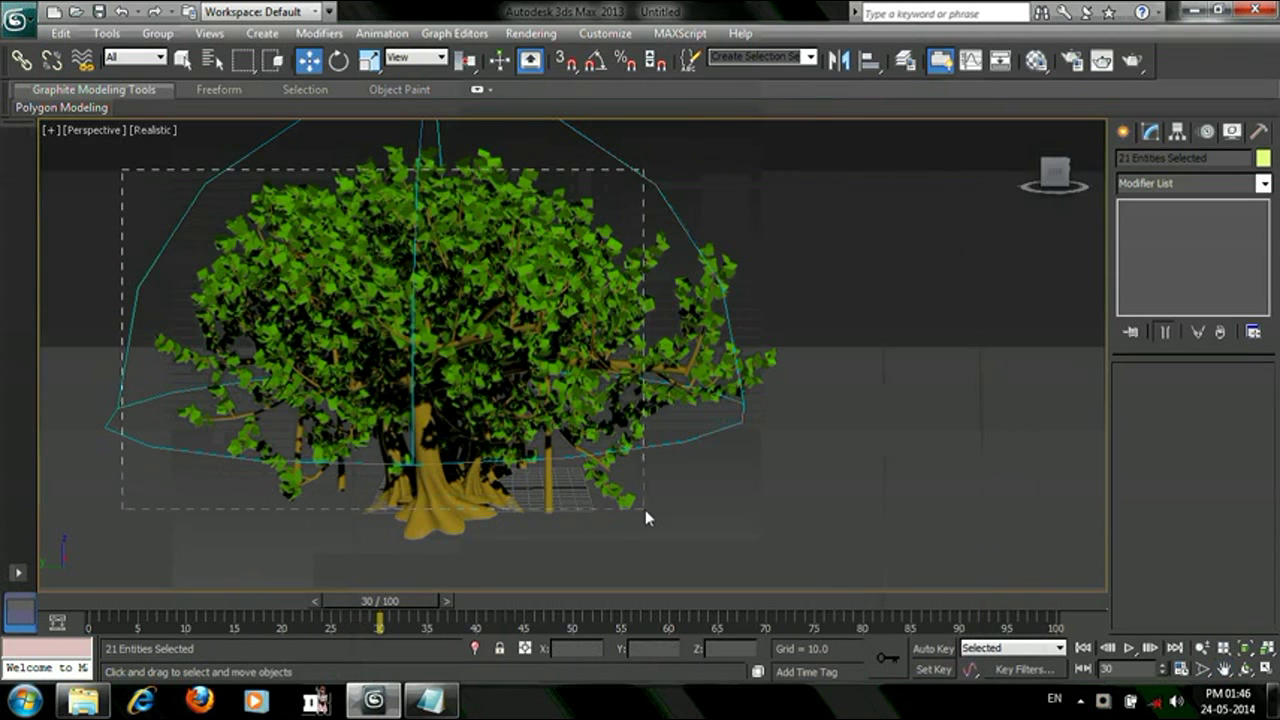
key("Delete")
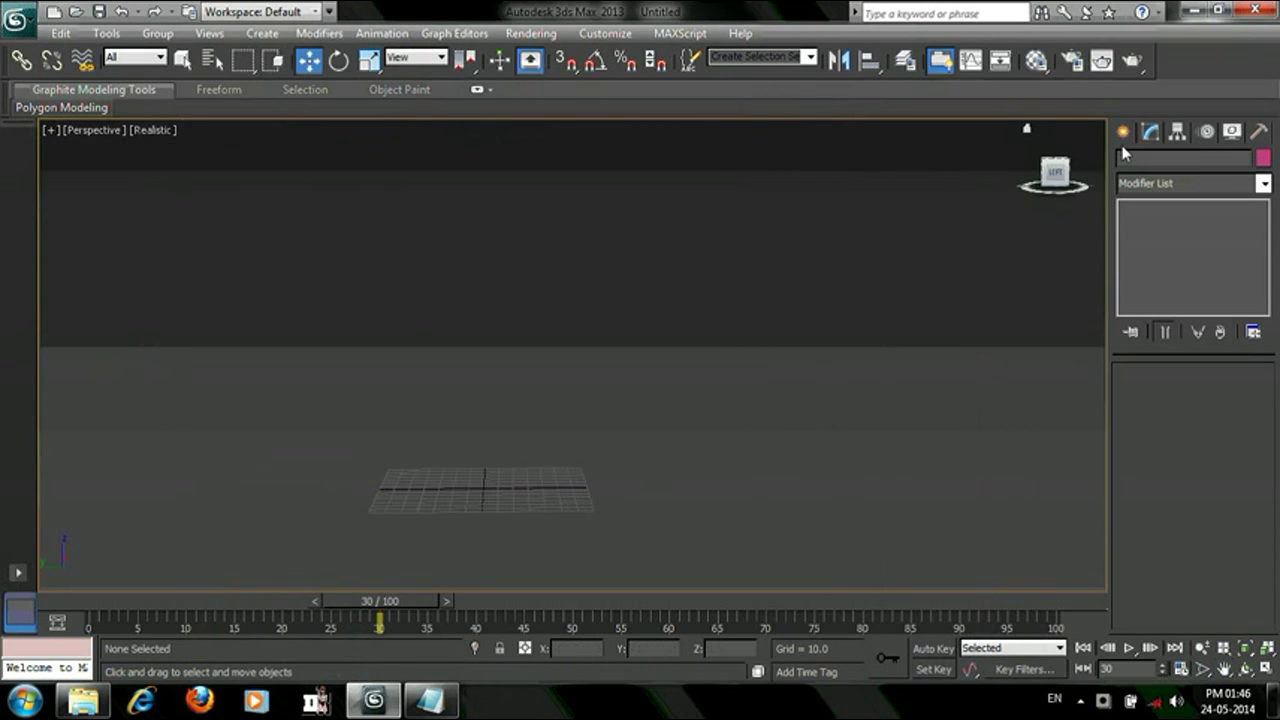
left_click(430, 700)
left_click_drag(172, 327, 903, 368)
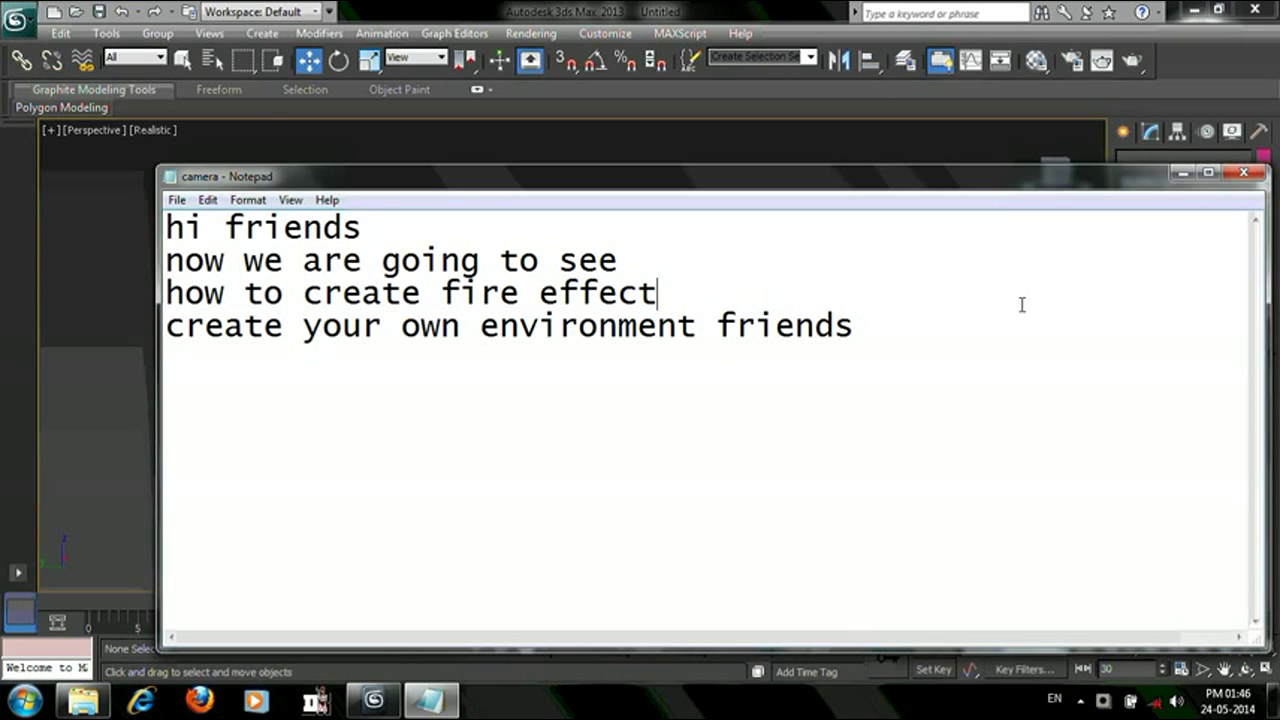
Switch the Create panel from Helpers to Geometry with Standard Primitives.
left_click(1182, 173)
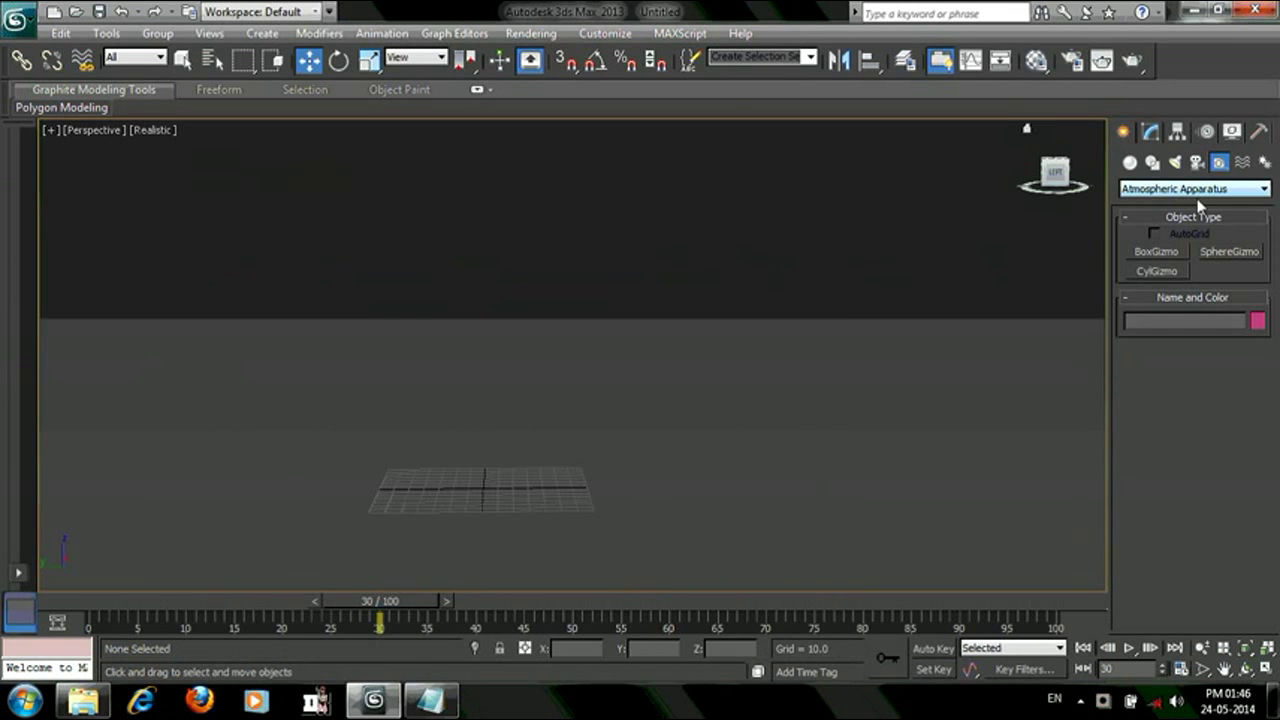
left_click(1185, 189)
left_click(1183, 204)
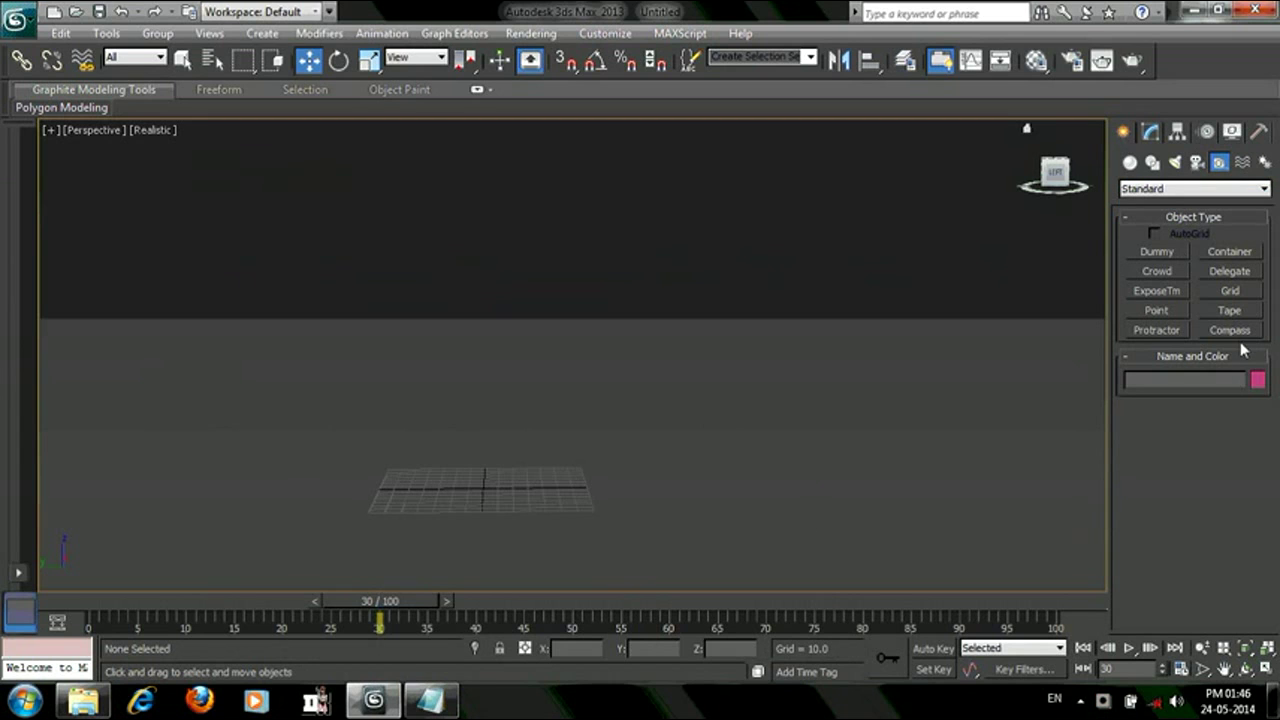
left_click(1190, 189)
left_click(1150, 204)
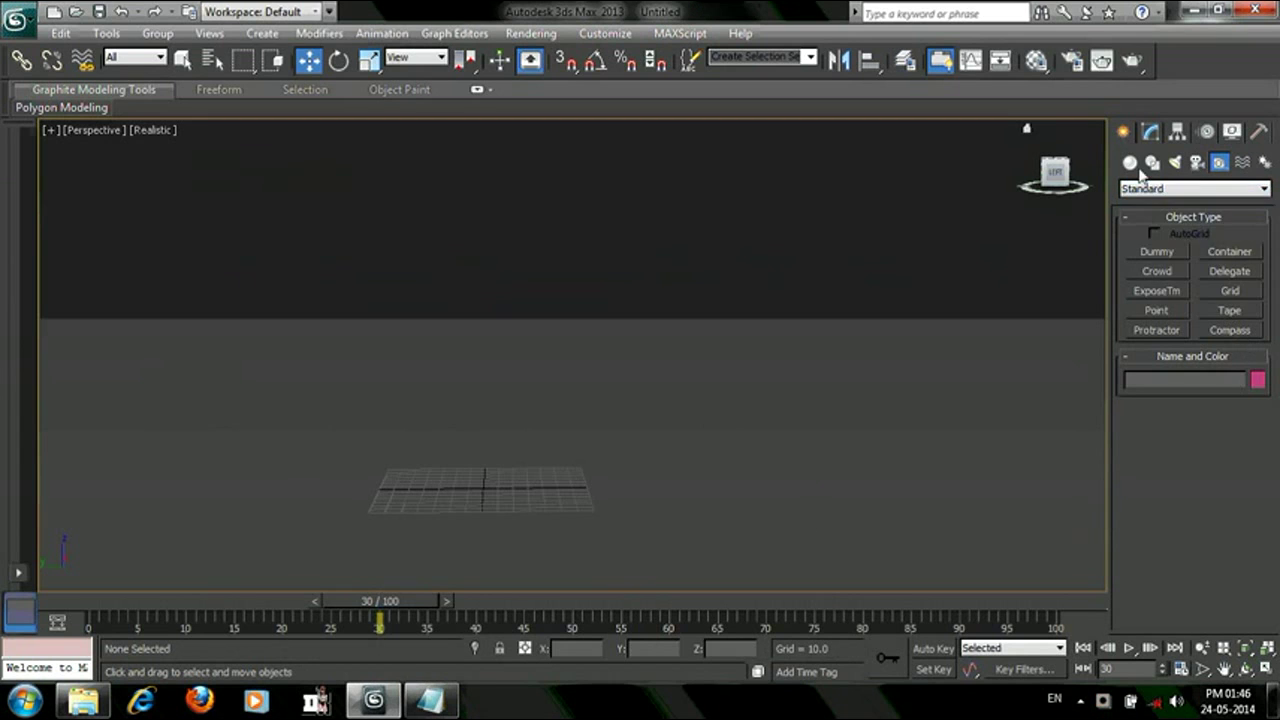
left_click(1129, 162)
left_click(1190, 189)
left_click(1145, 207)
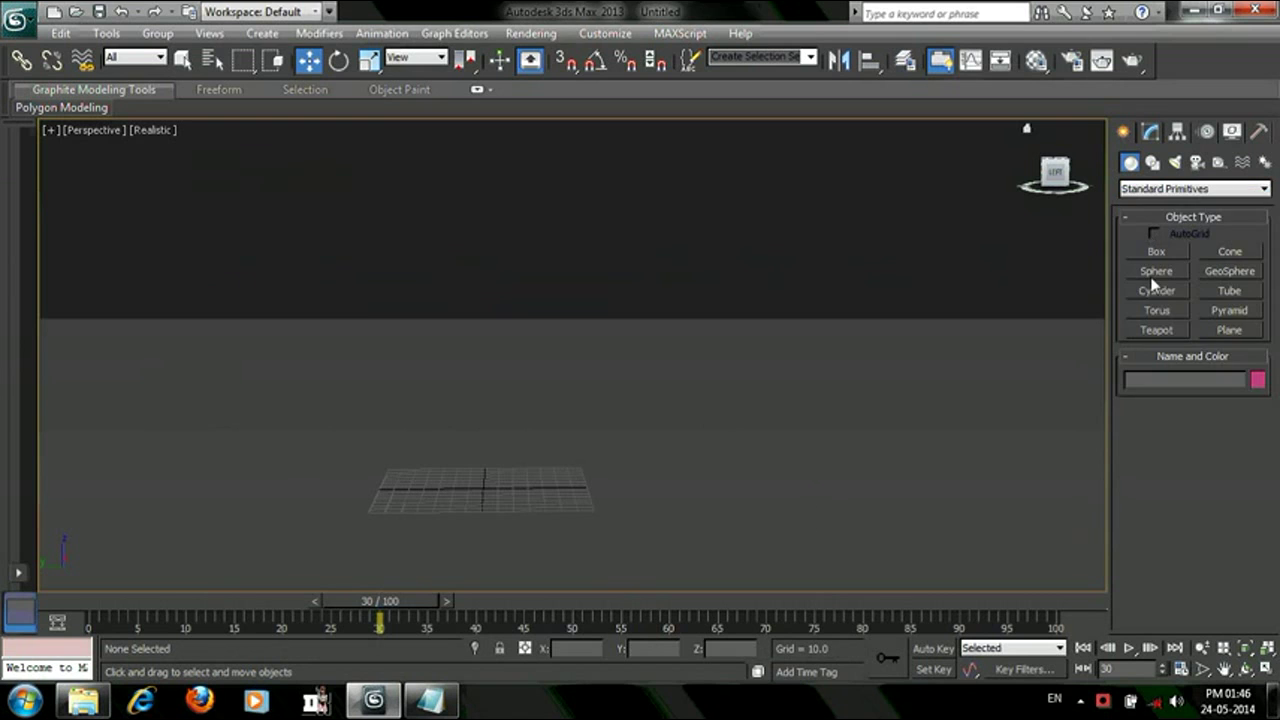
Choose AEC Extended > Foliage and pick Banyan tree from Favorite Plants.
left_click(1205, 190)
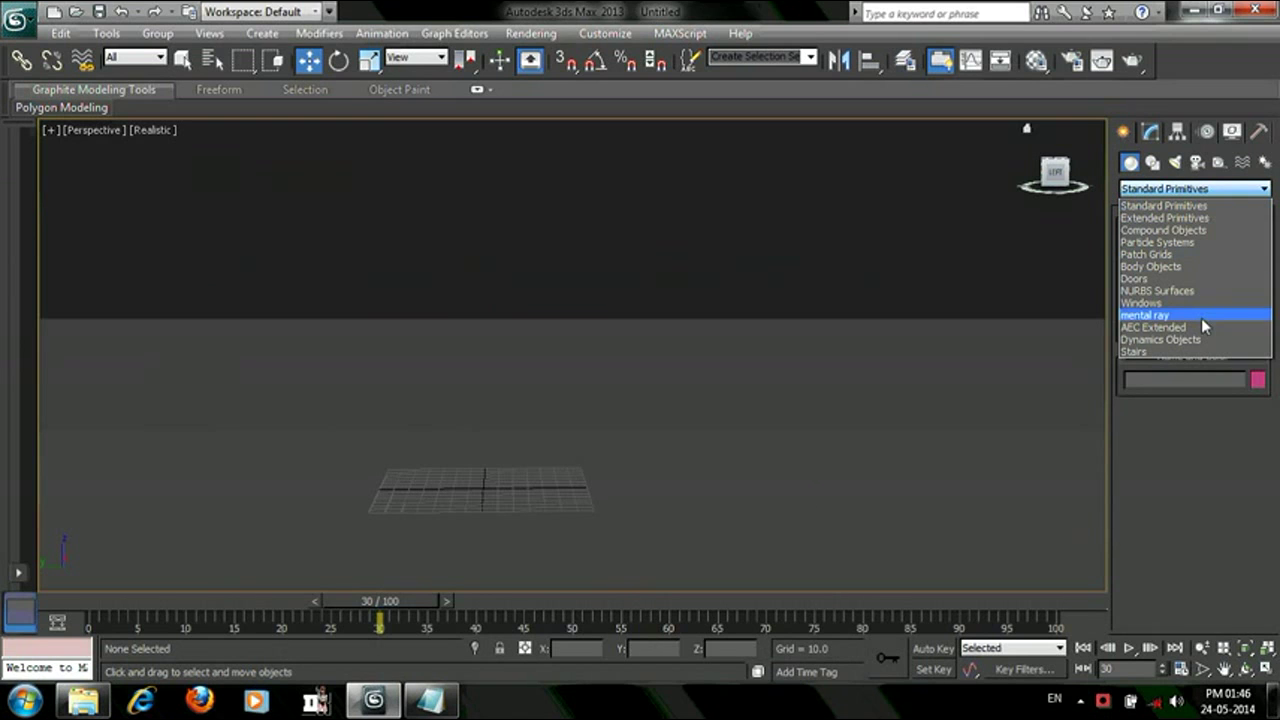
left_click(1195, 339)
left_click(1185, 189)
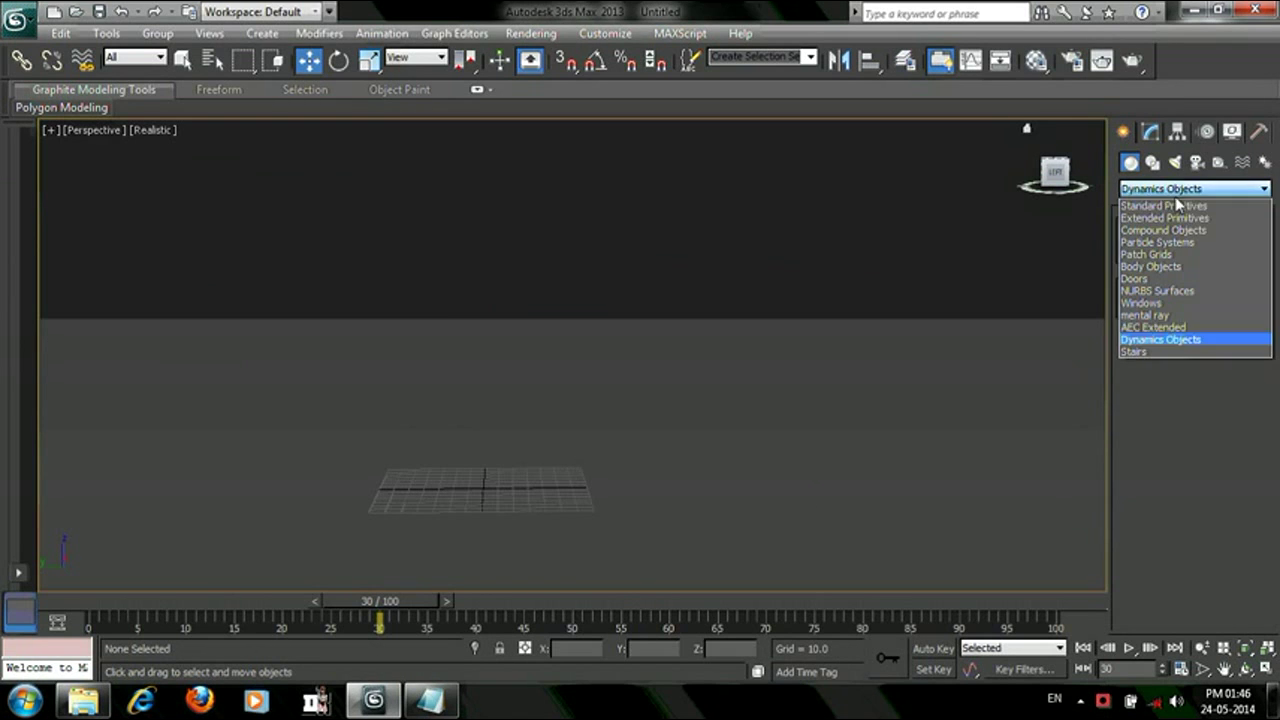
left_click(1180, 327)
left_click(1157, 252)
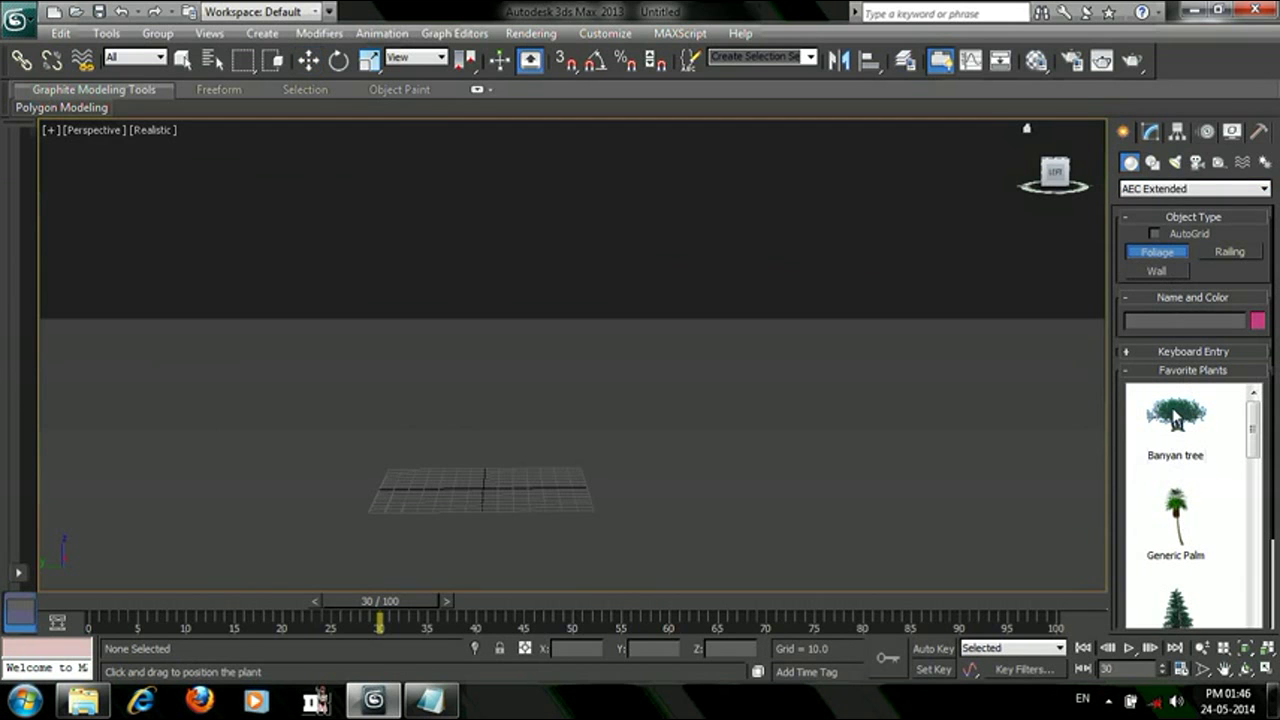
left_click(1176, 415)
Place a Banyan tree on the grid and change its Height from 270 to 100.
left_click(470, 483)
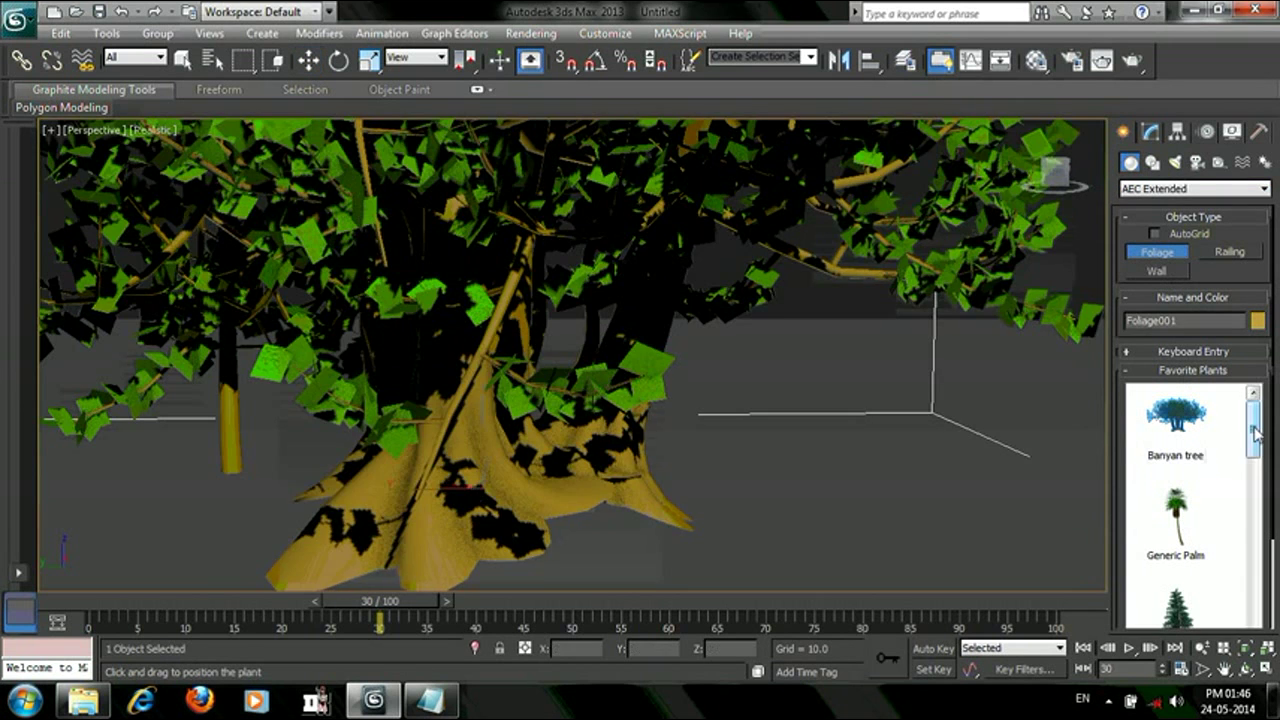
left_click_drag(1254, 432, 1254, 610)
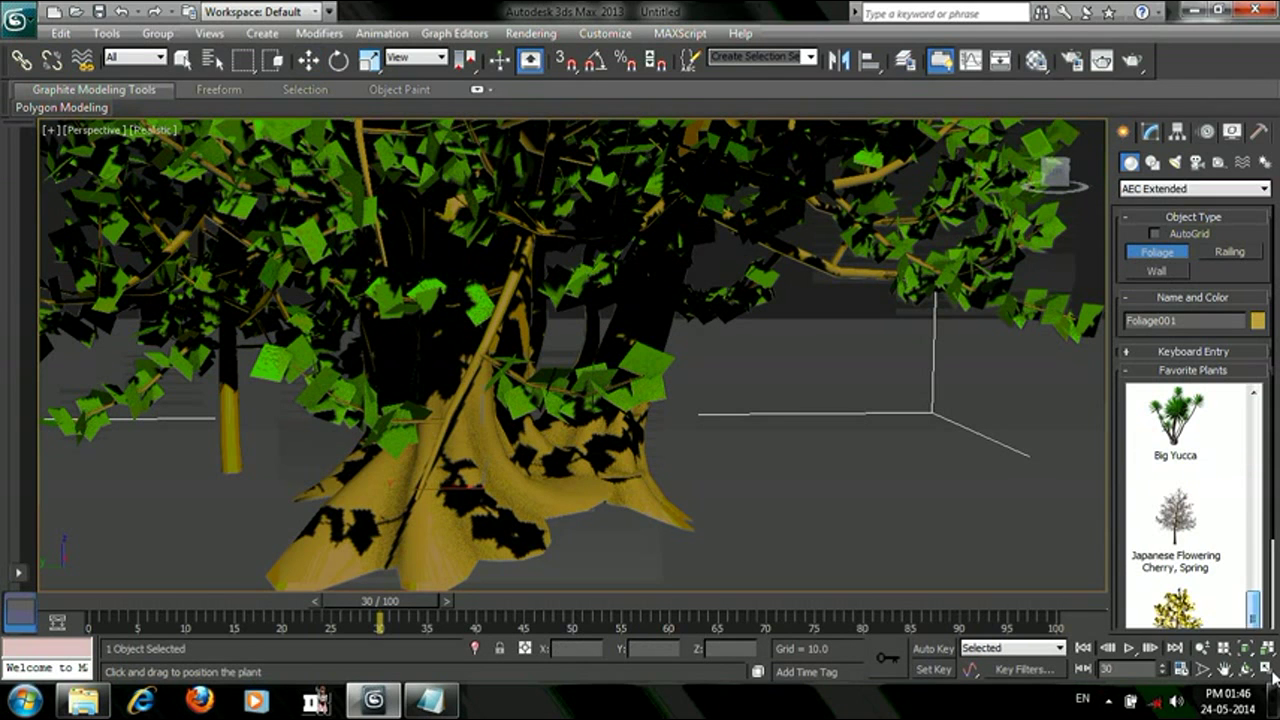
left_click(1158, 134)
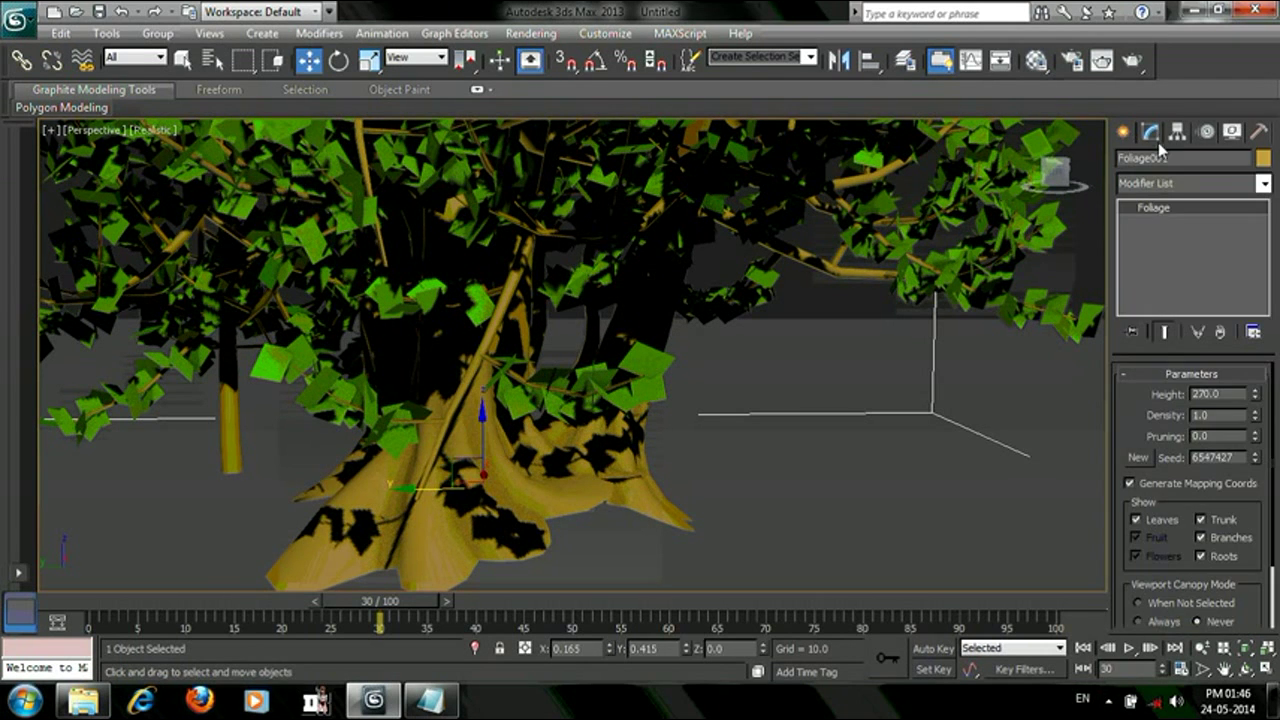
double_click(1200, 394)
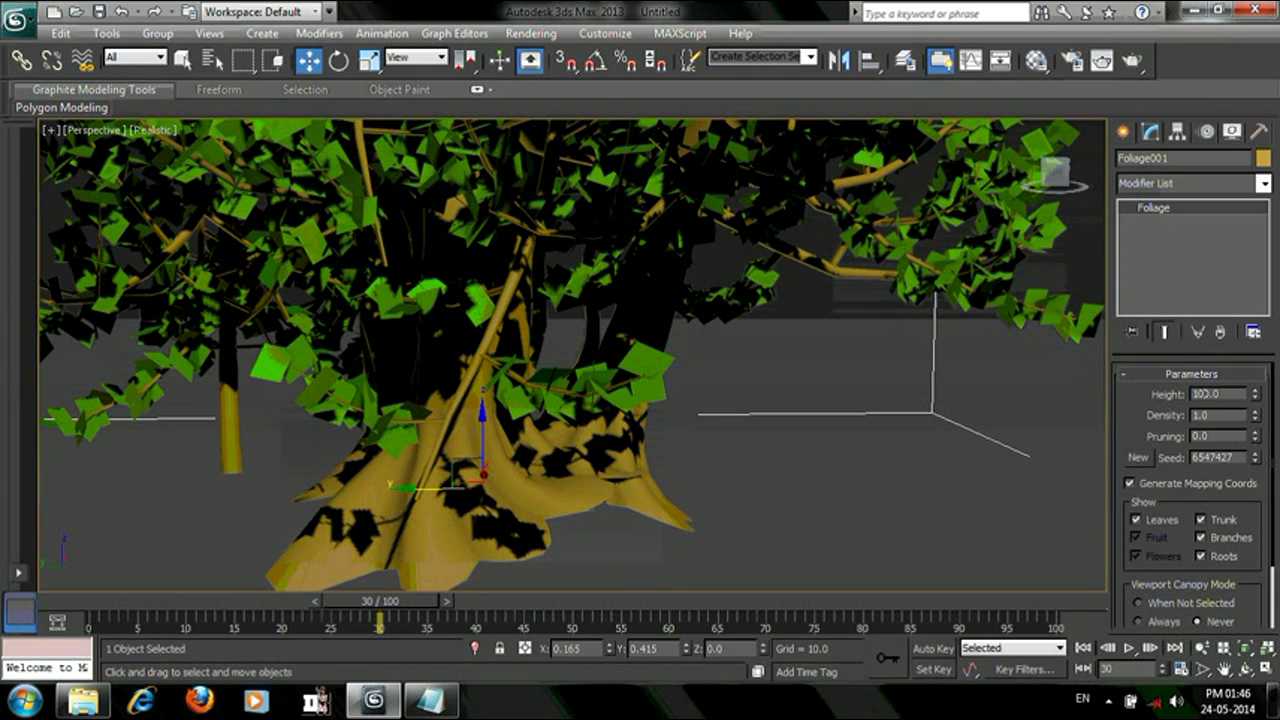
type("100")
key("Return")
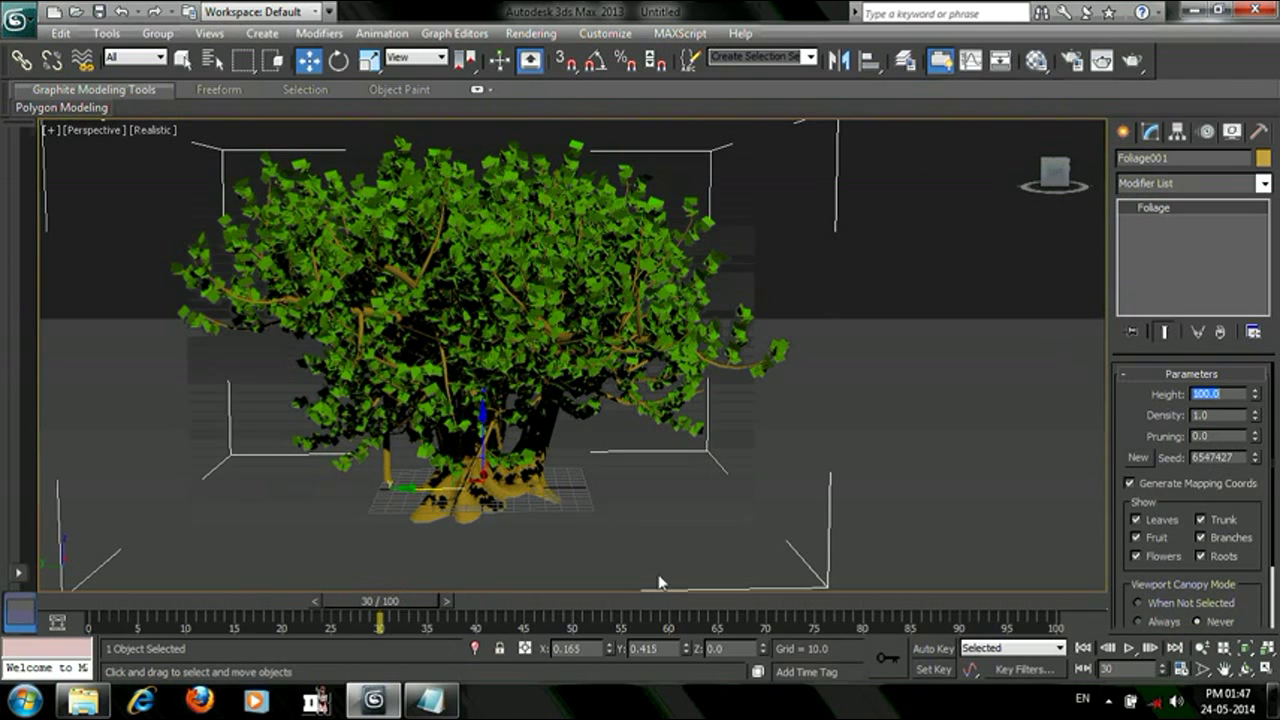
Check the Fire Effect in the Environment dialog, then choose the Sphere Gizmo atmospheric helper.
left_click(518, 33)
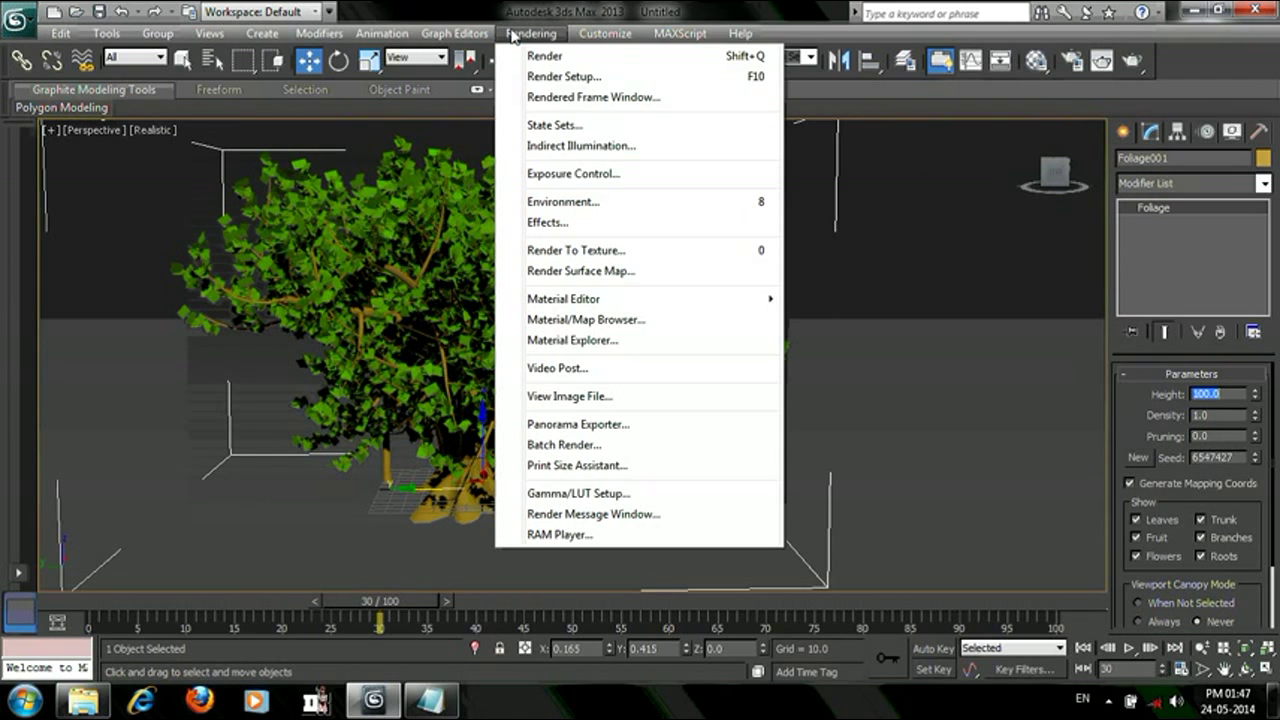
left_click(575, 203)
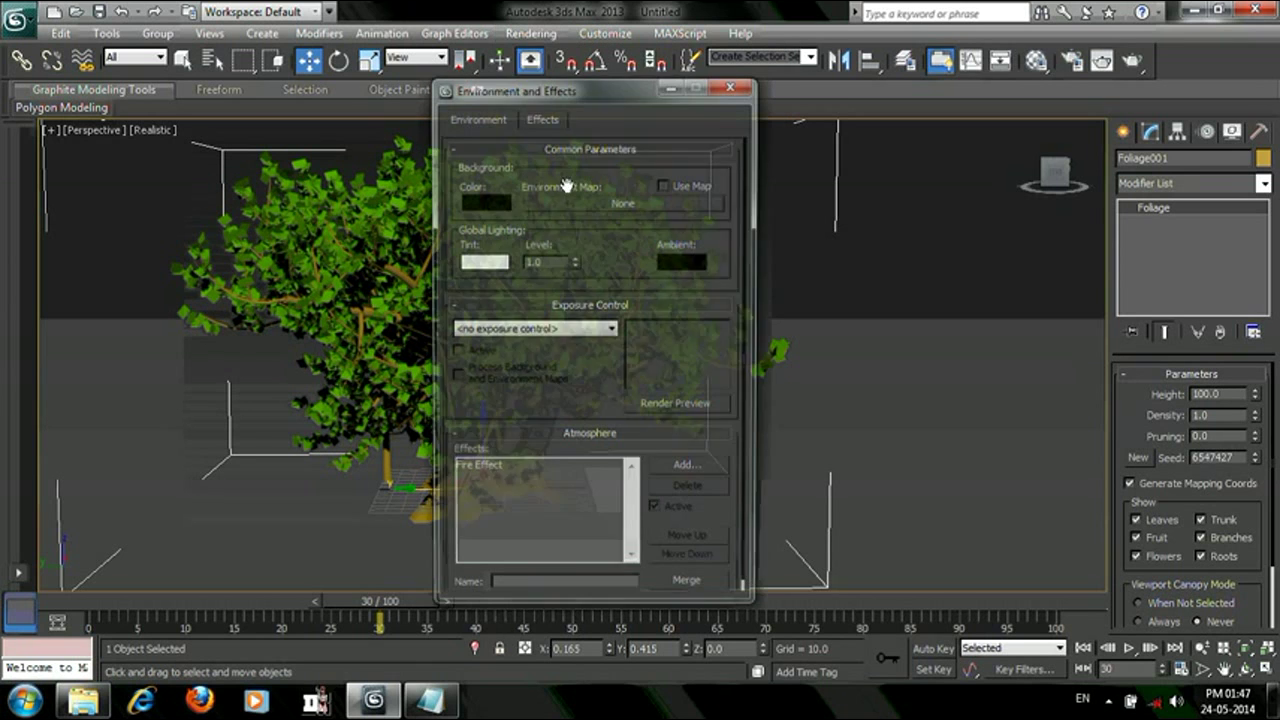
left_click(677, 92)
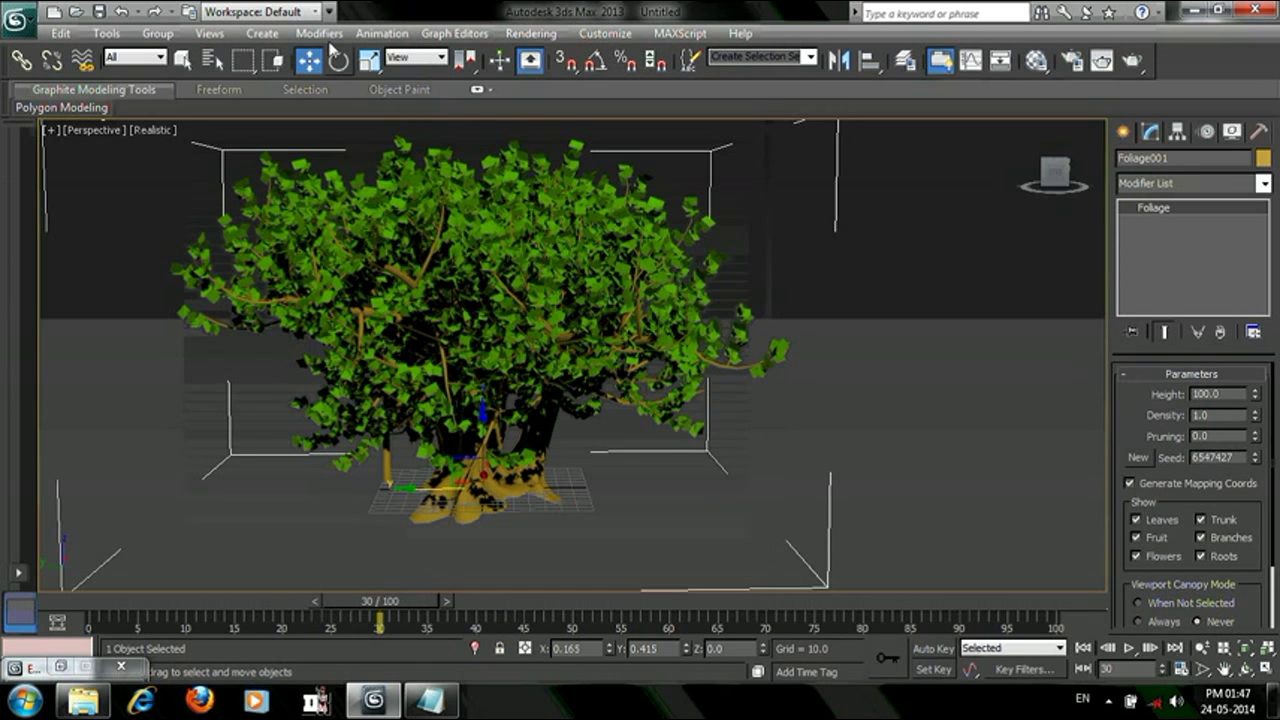
left_click(262, 33)
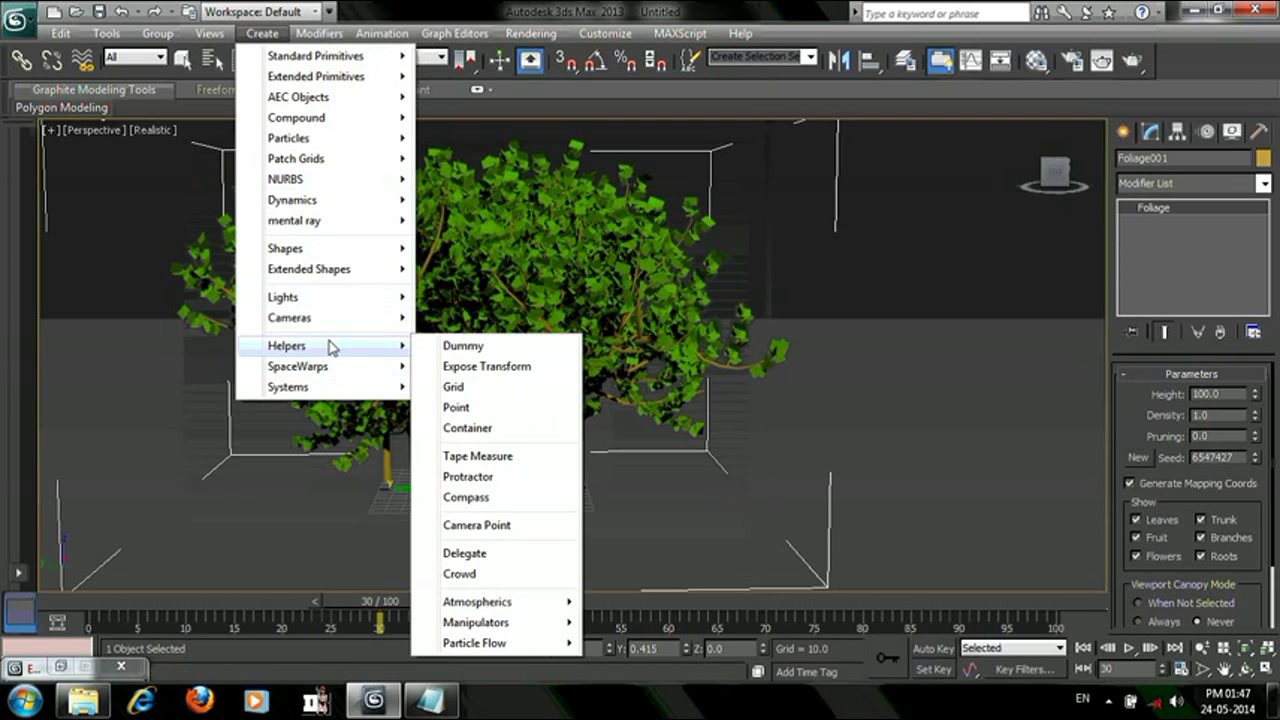
mouse_move(477, 601)
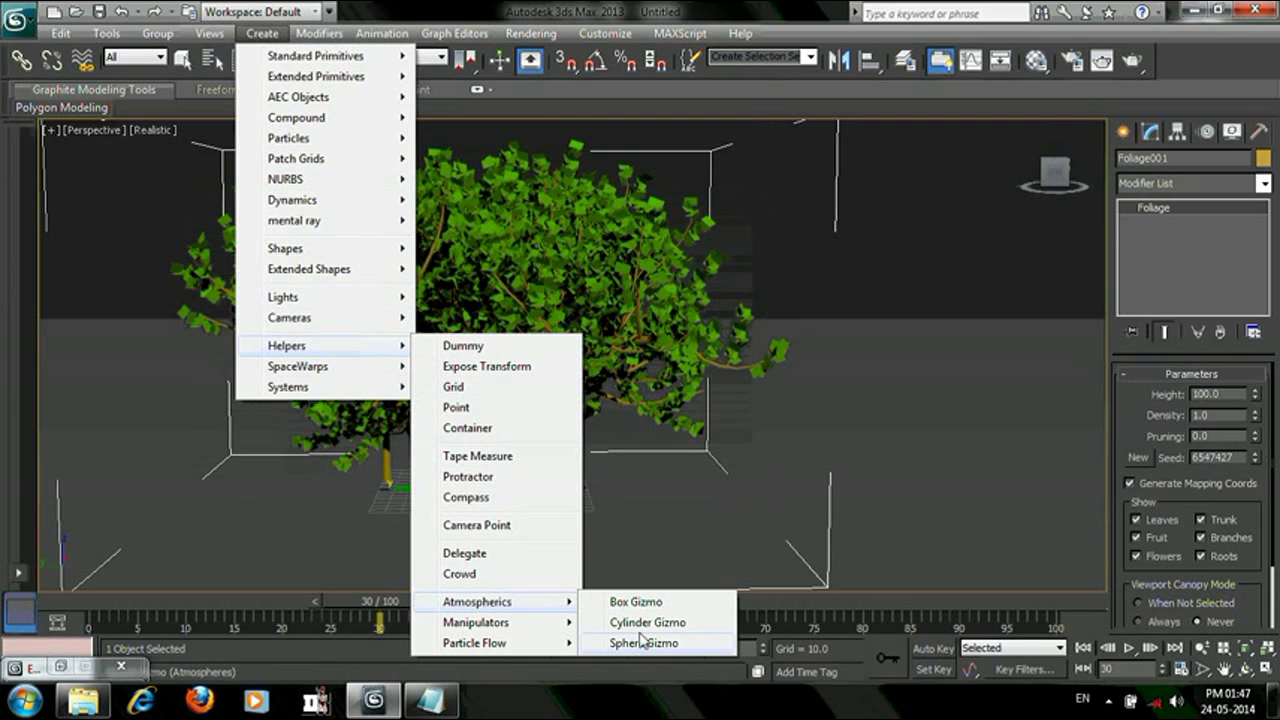
left_click(641, 645)
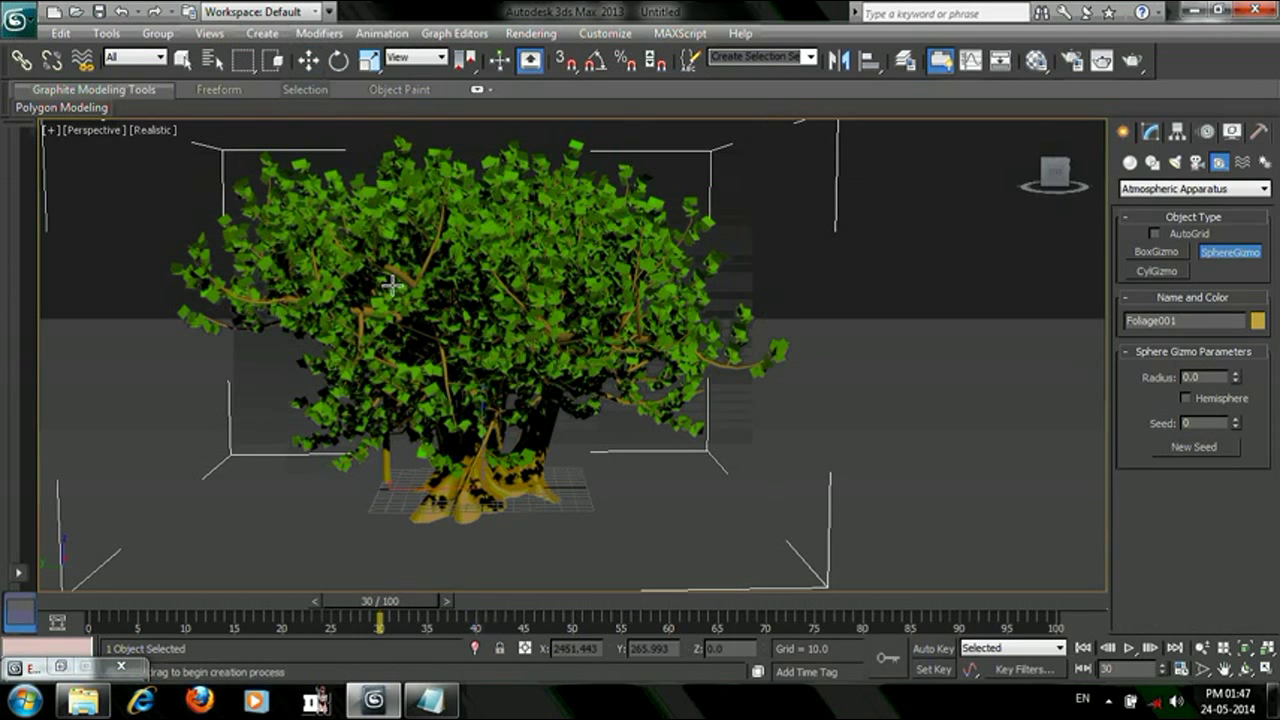
Draw a SphereGizmo of radius 797.987 and move it down onto the Banyan tree.
mouse_move(423, 329)
left_mouse_down()
mouse_move(444, 343)
mouse_move(461, 303)
left_mouse_up()
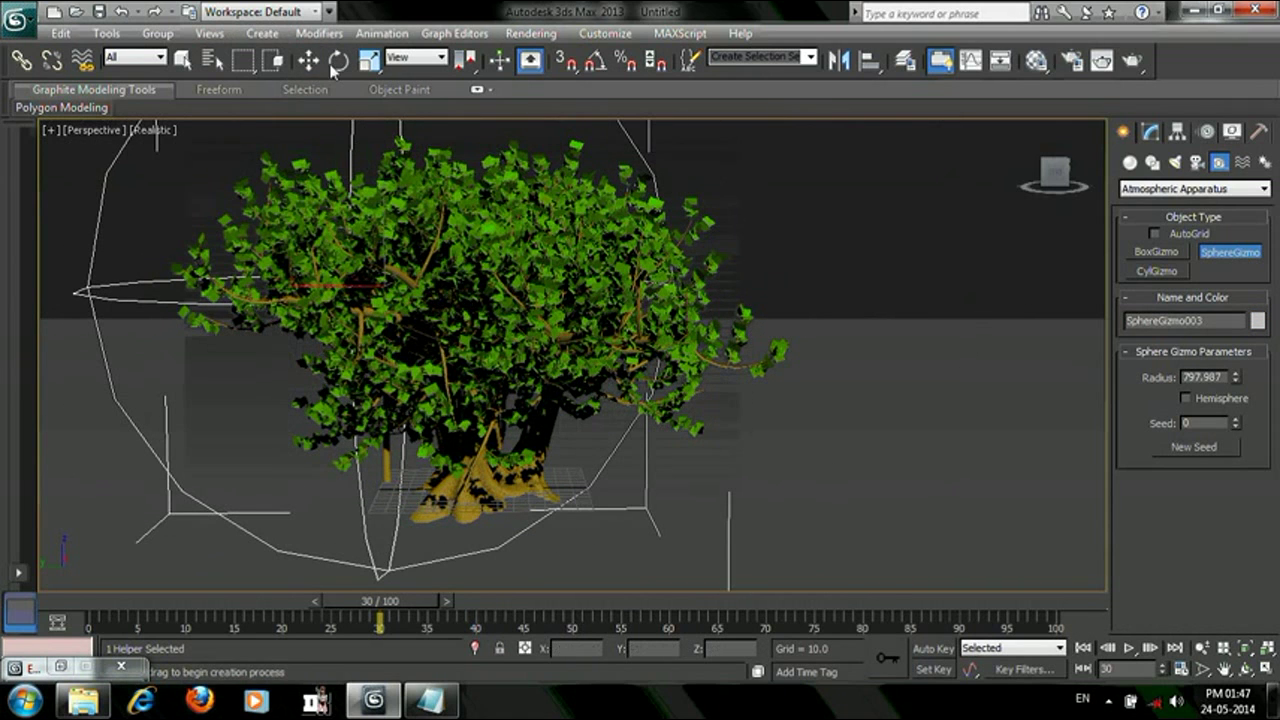
key("w")
left_click_drag(353, 291, 481, 326)
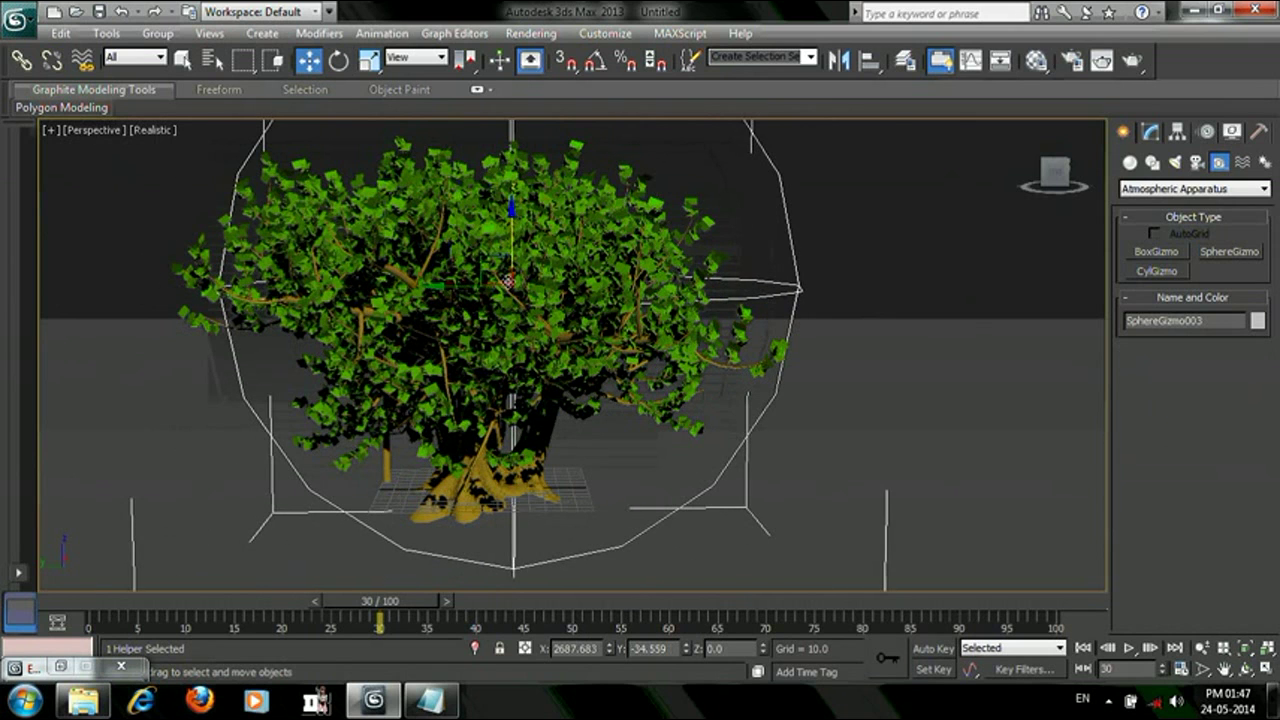
left_click_drag(511, 222, 504, 335)
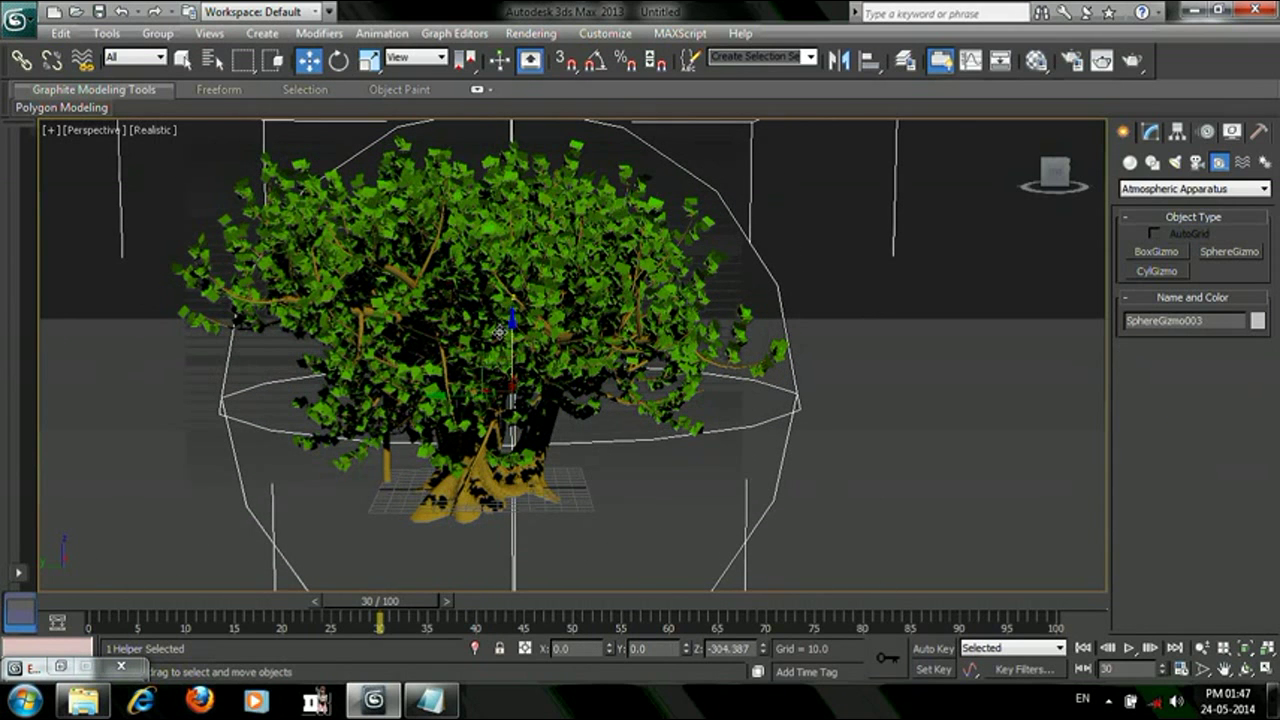
left_click(1151, 131)
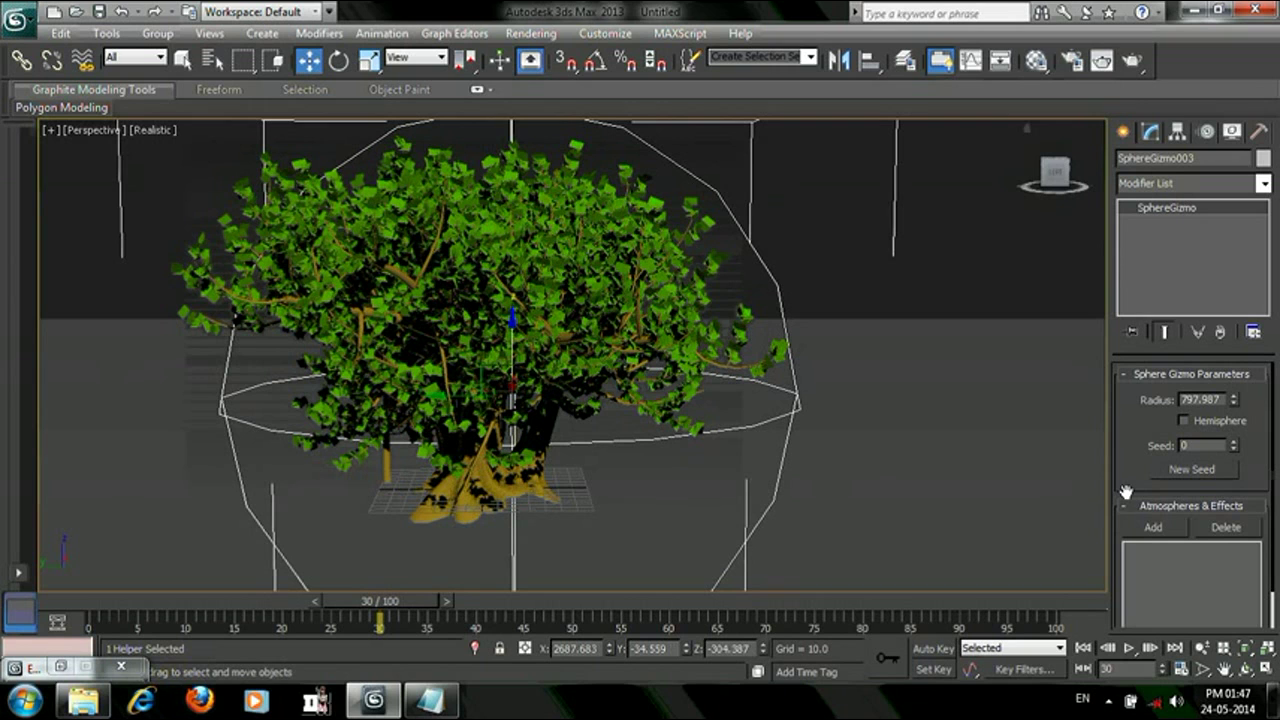
Make SphereGizmo003 a hemisphere and position it around the banyan tree.
left_click(1186, 421)
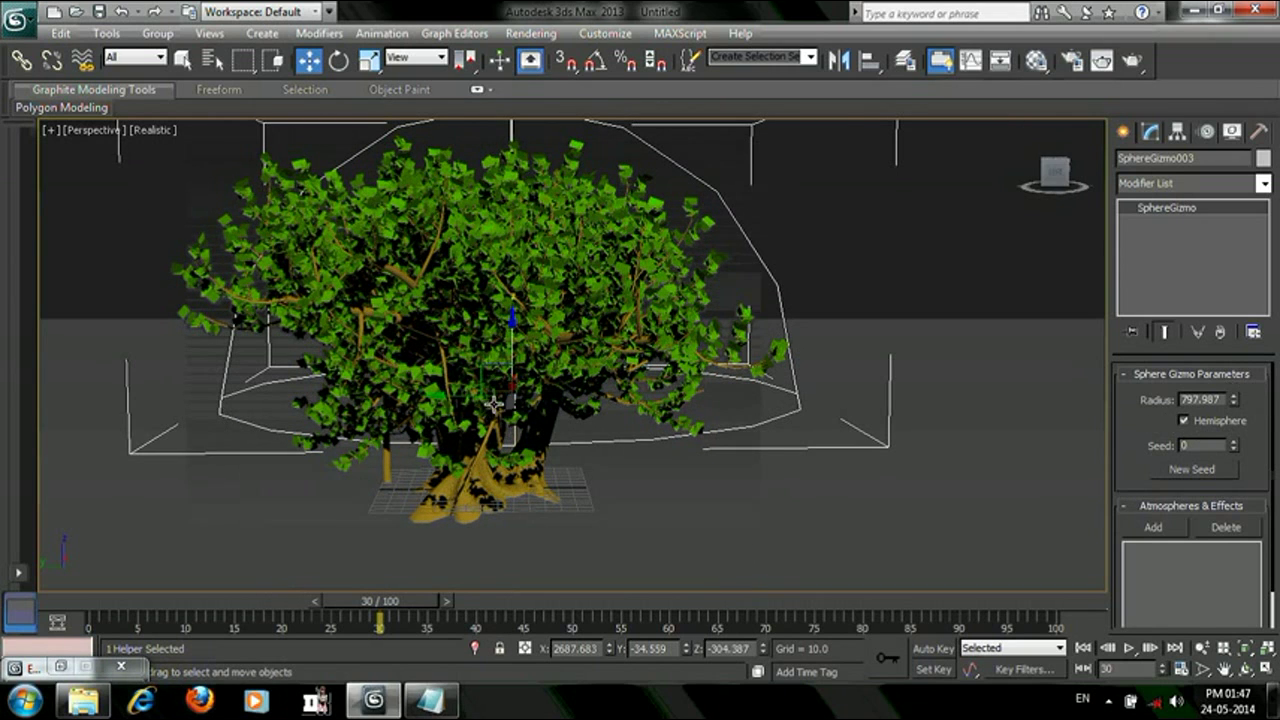
mouse_move(470, 371)
left_mouse_down()
mouse_move(508, 412)
mouse_move(521, 398)
mouse_move(493, 420)
left_mouse_up()
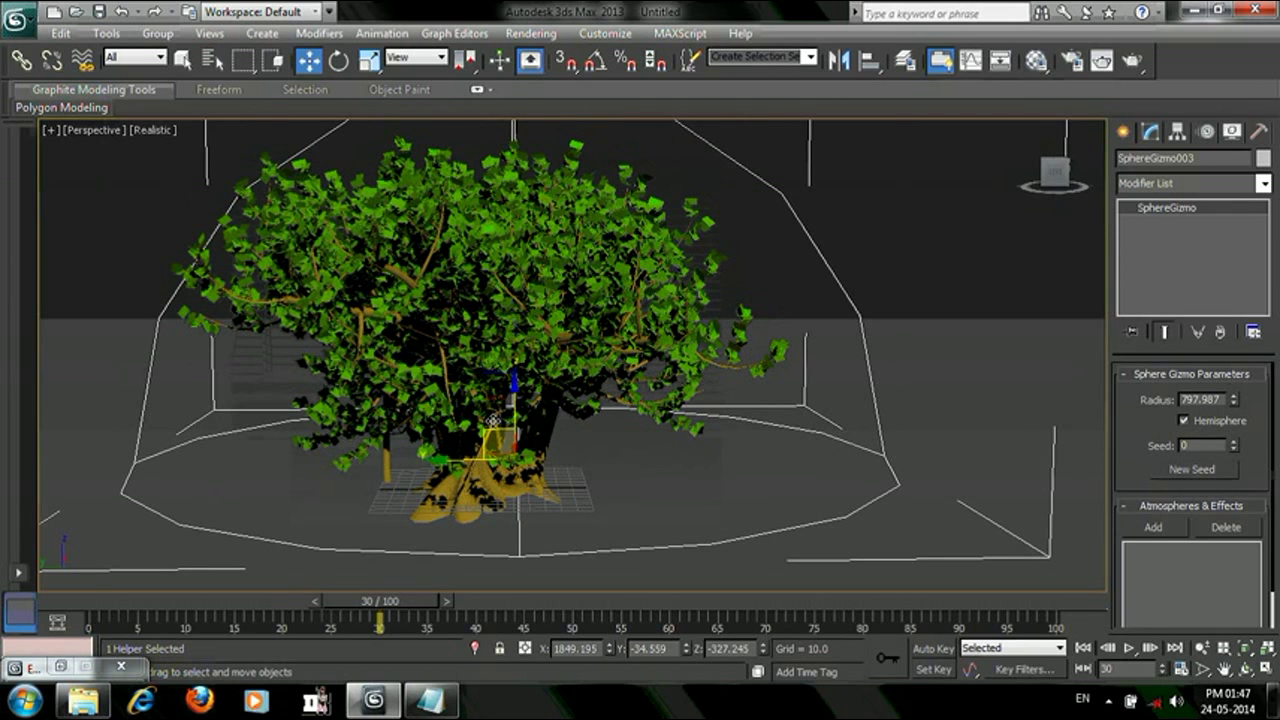
mouse_move(510, 389)
left_mouse_down()
mouse_move(510, 349)
mouse_move(511, 433)
mouse_move(526, 393)
mouse_move(516, 436)
mouse_move(537, 302)
mouse_move(519, 395)
mouse_move(505, 255)
left_mouse_up()
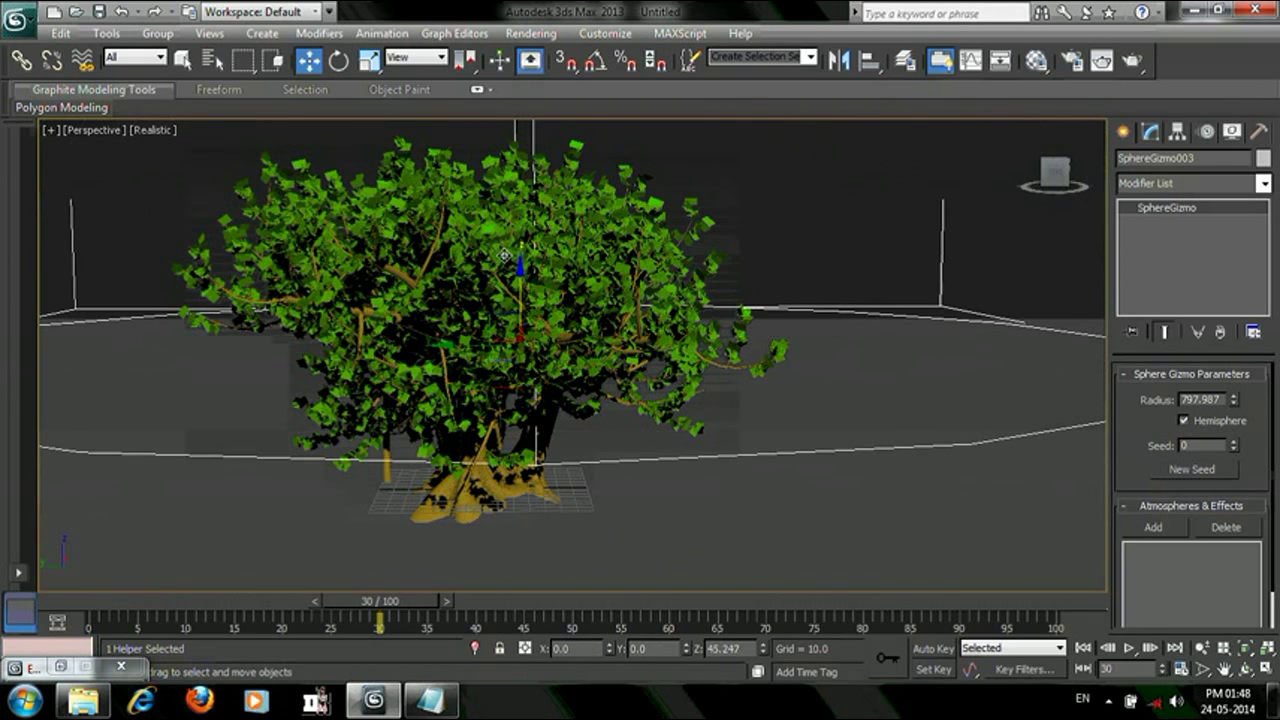
left_click_drag(505, 255, 500, 205)
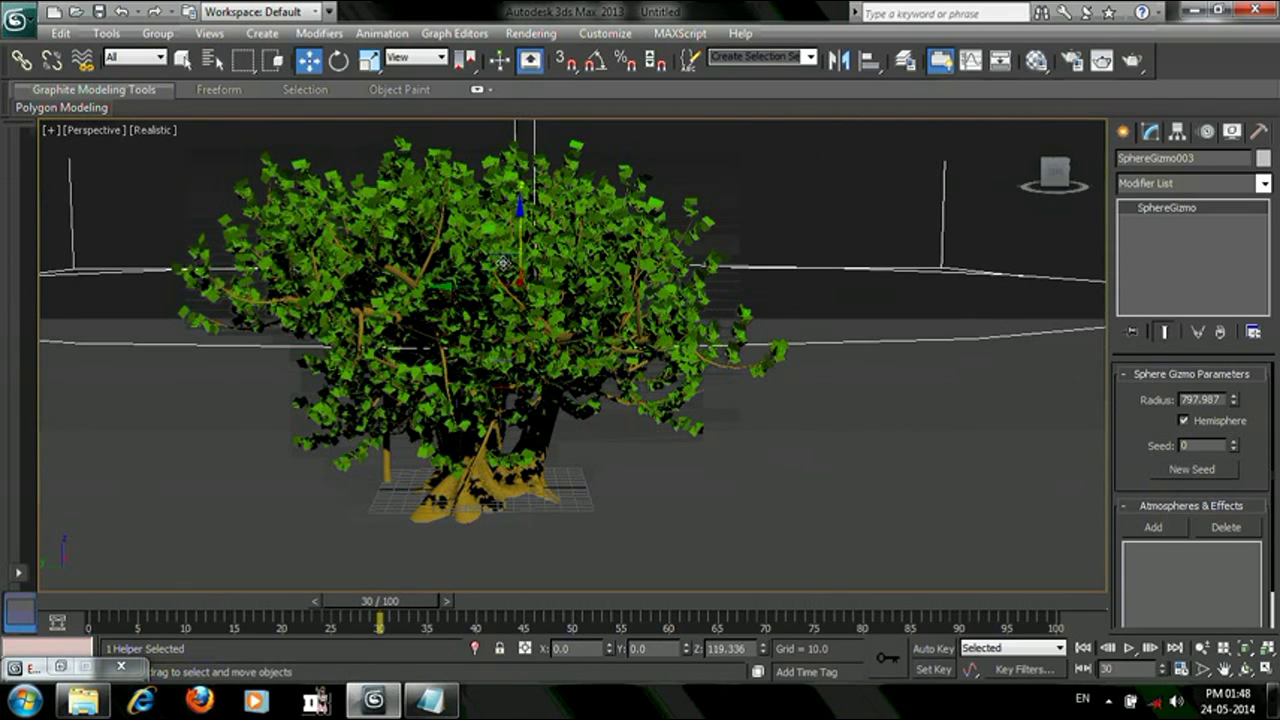
mouse_move(528, 297)
left_mouse_down()
mouse_move(515, 341)
mouse_move(553, 311)
left_mouse_up()
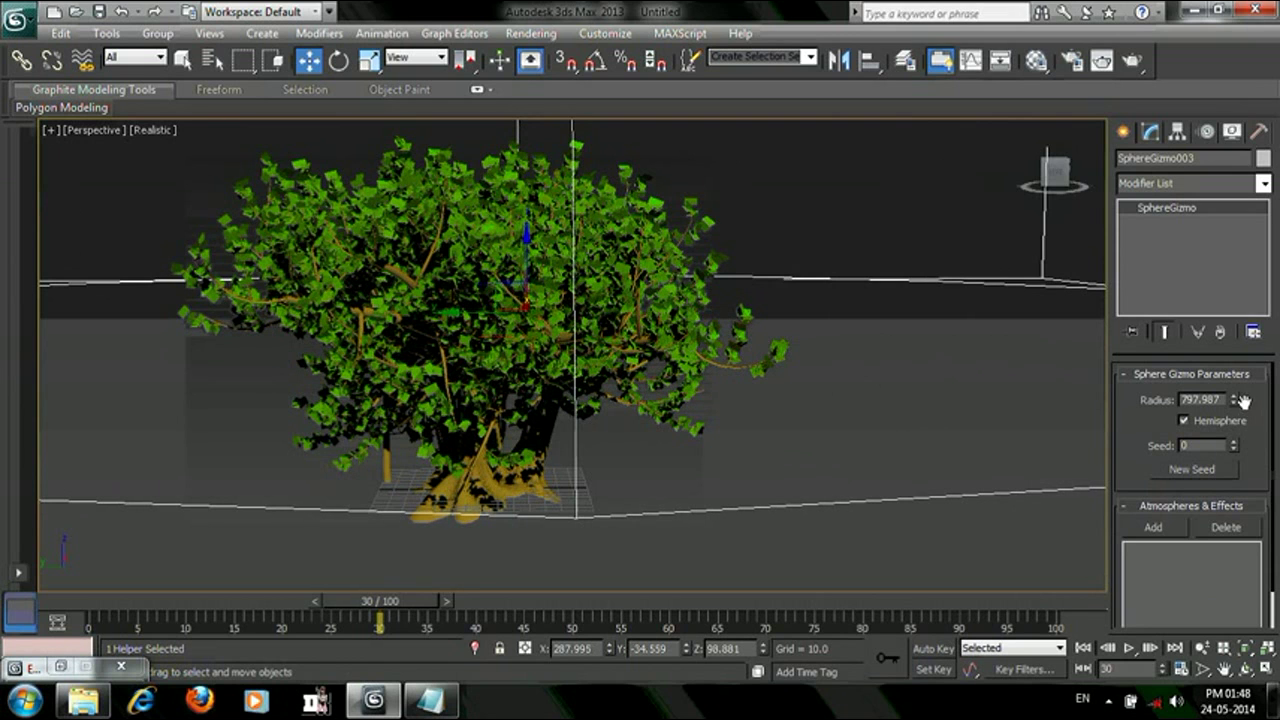
Shrink the hemisphere's radius to 159.819 so it covers the tree's canopy.
left_click_drag(1238, 404, 1236, 407)
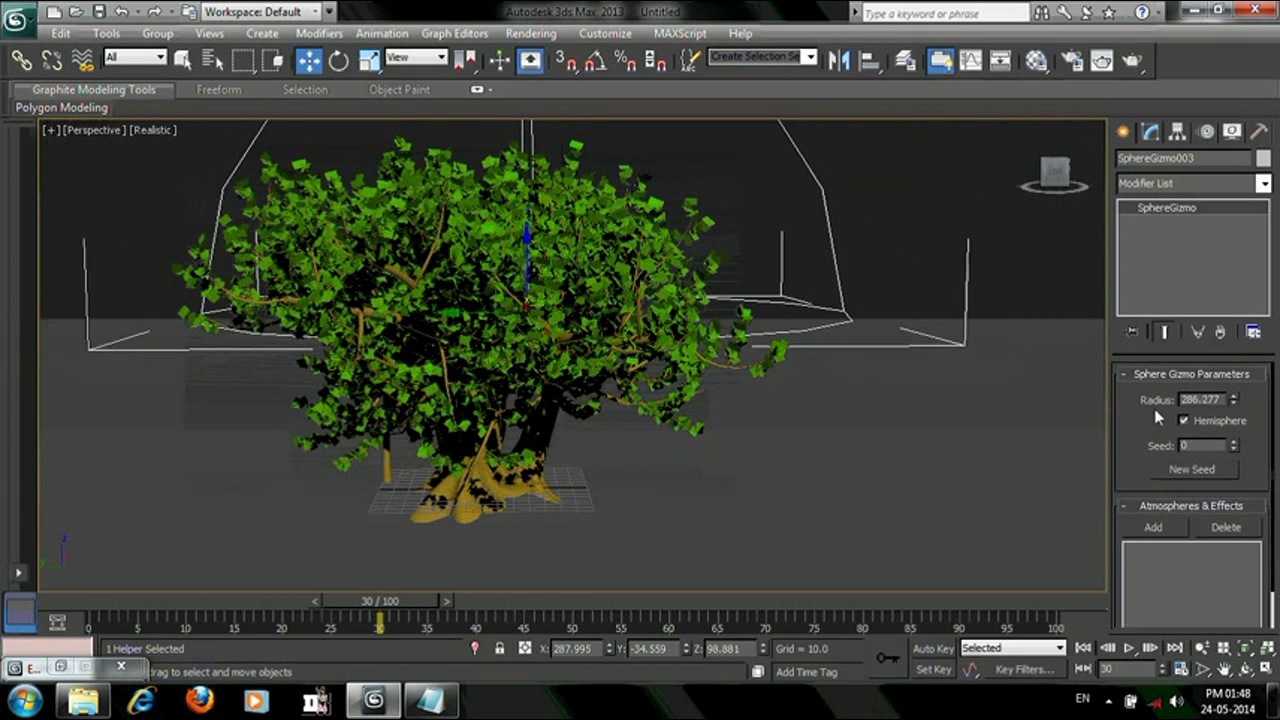
left_click_drag(524, 305, 511, 376)
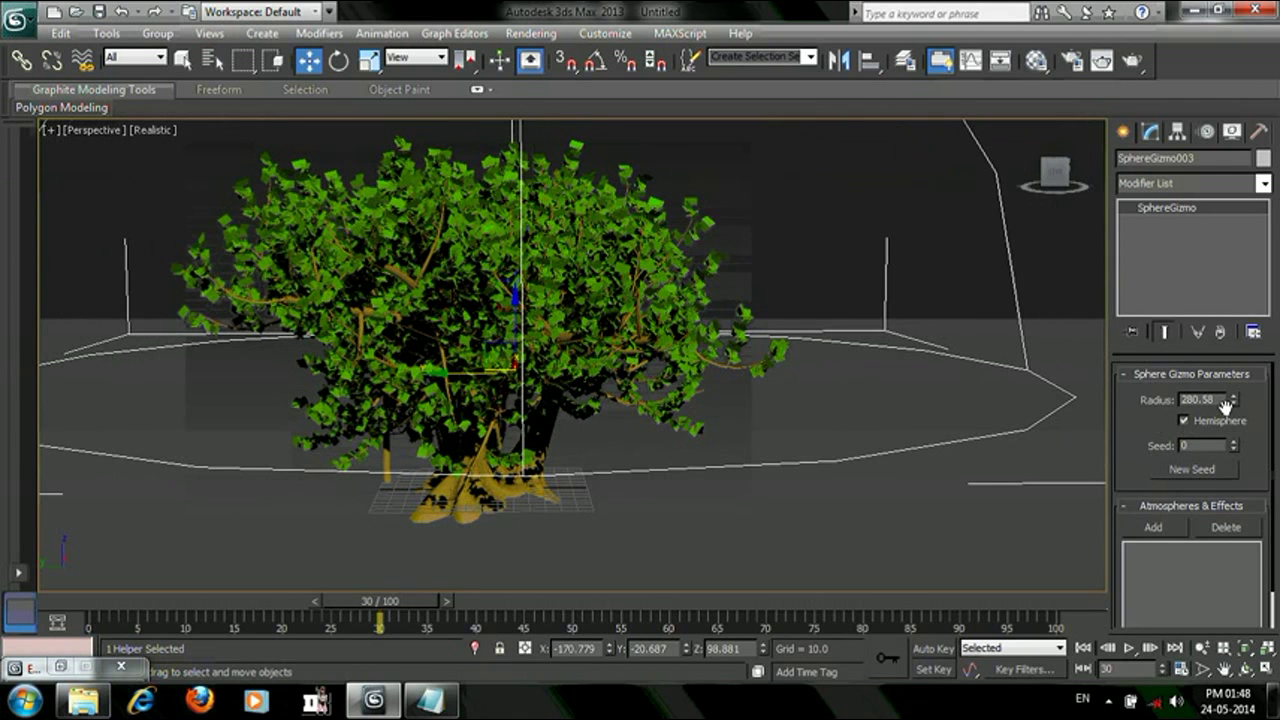
left_click_drag(1234, 404, 1240, 414)
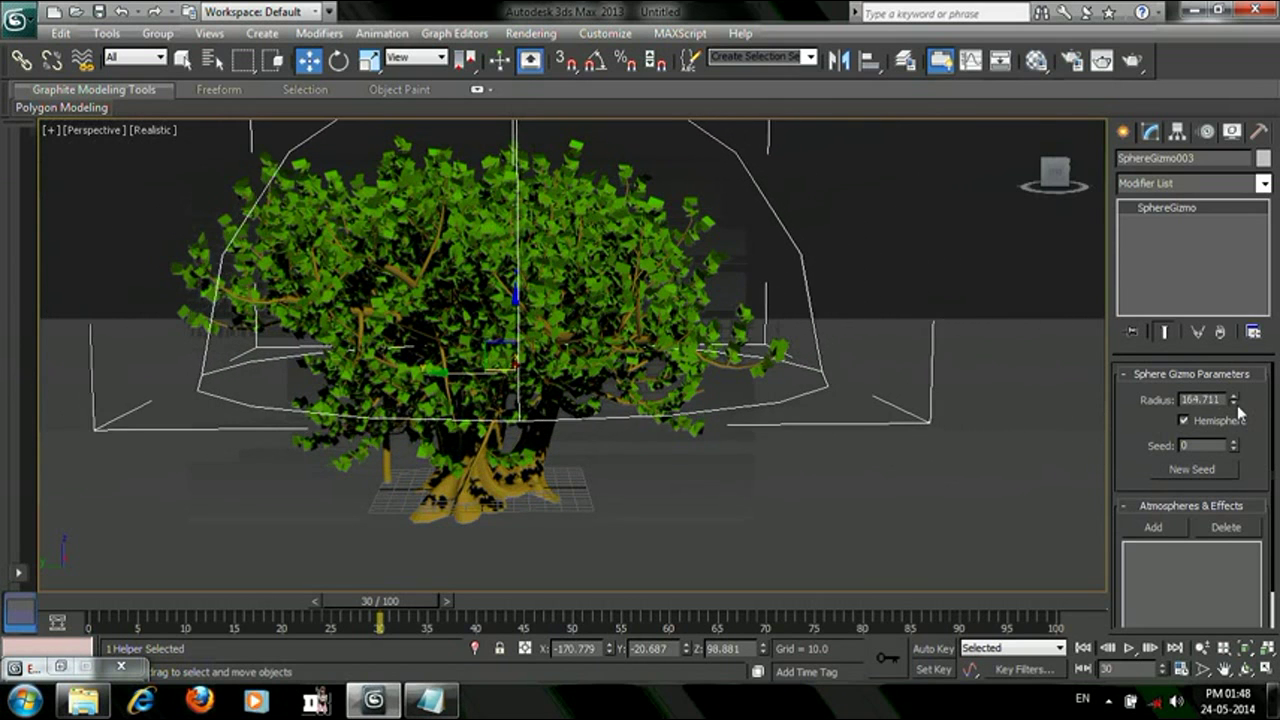
left_click(522, 368)
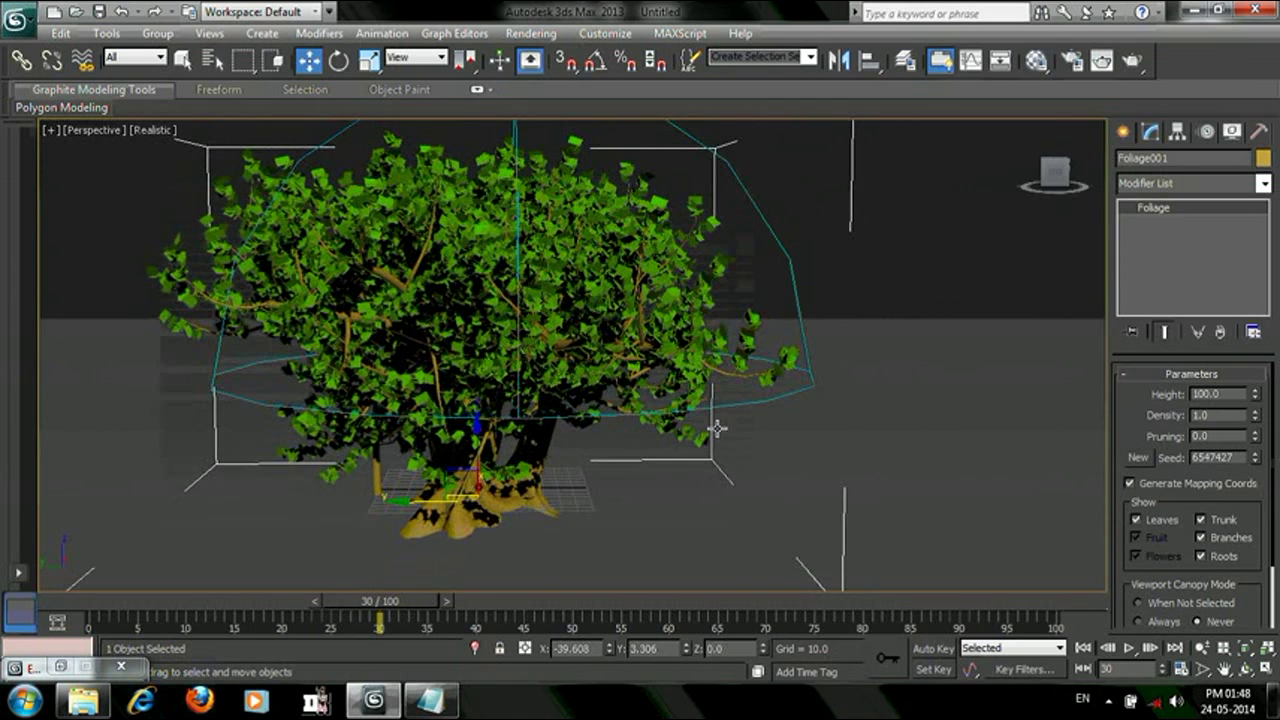
left_click(553, 140)
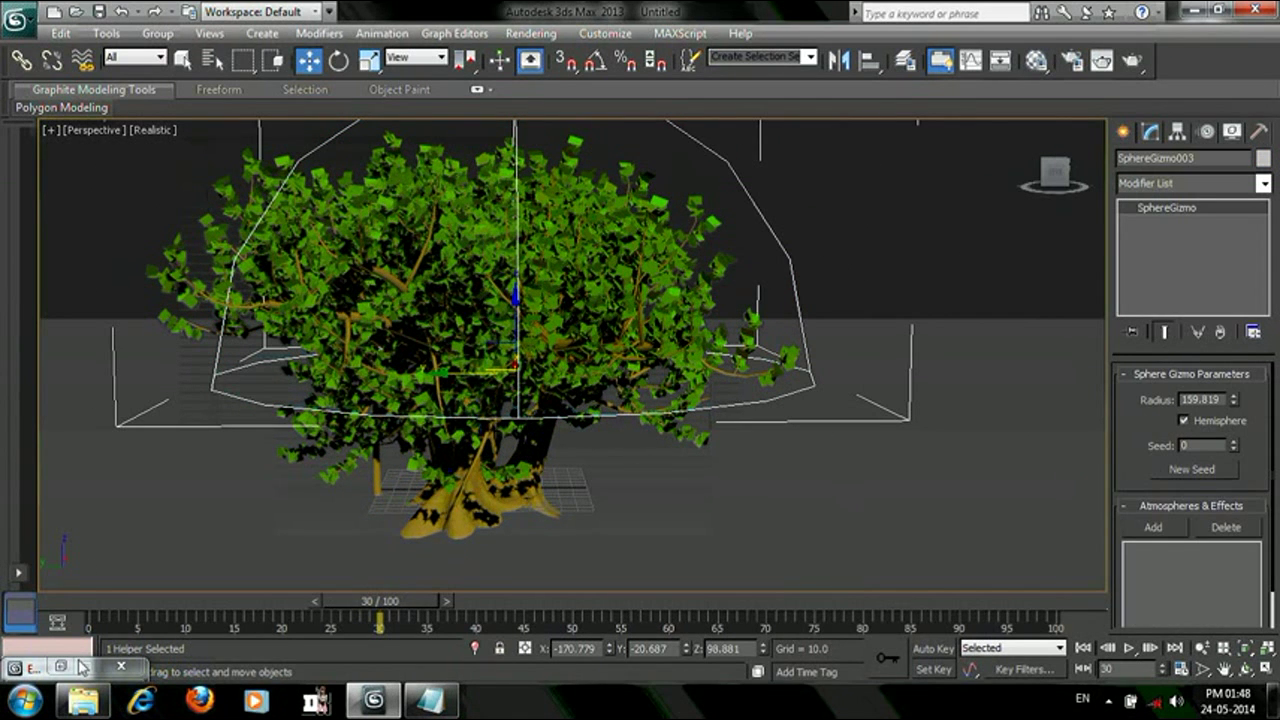
left_click(82, 667)
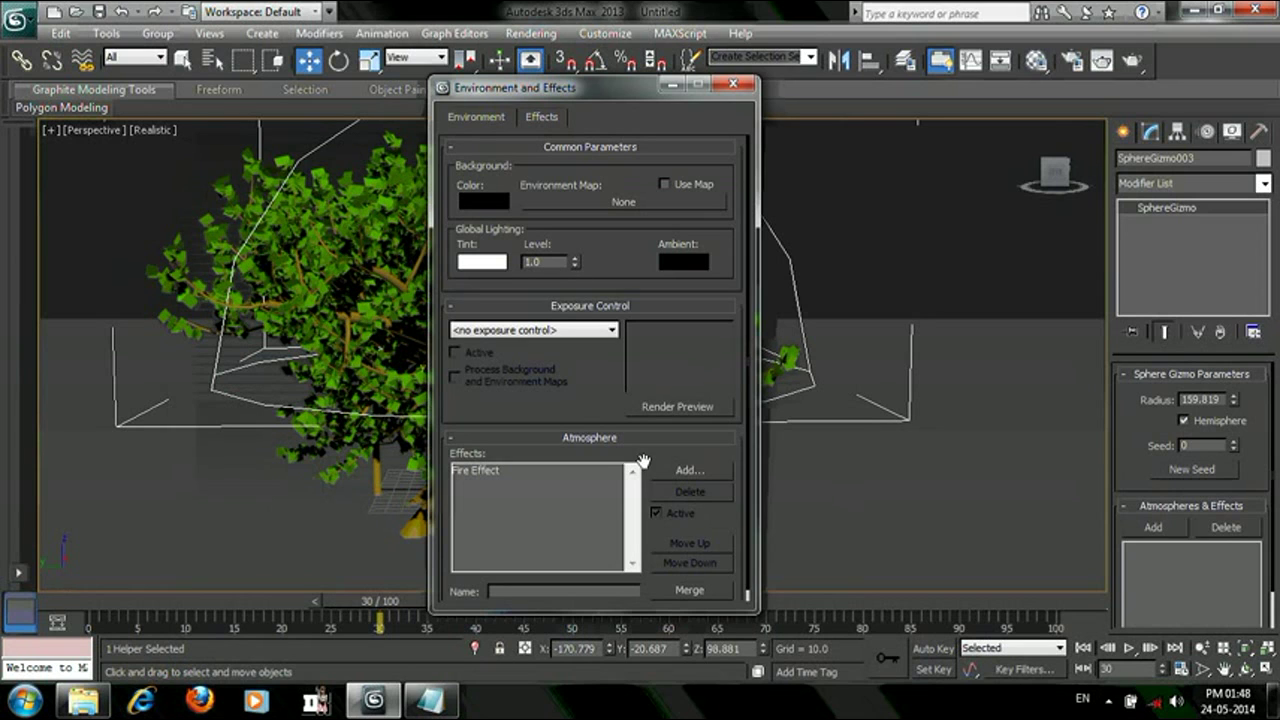
Select the existing Fire Effect in the Atmosphere list, removing an accidental duplicate.
left_click(677, 469)
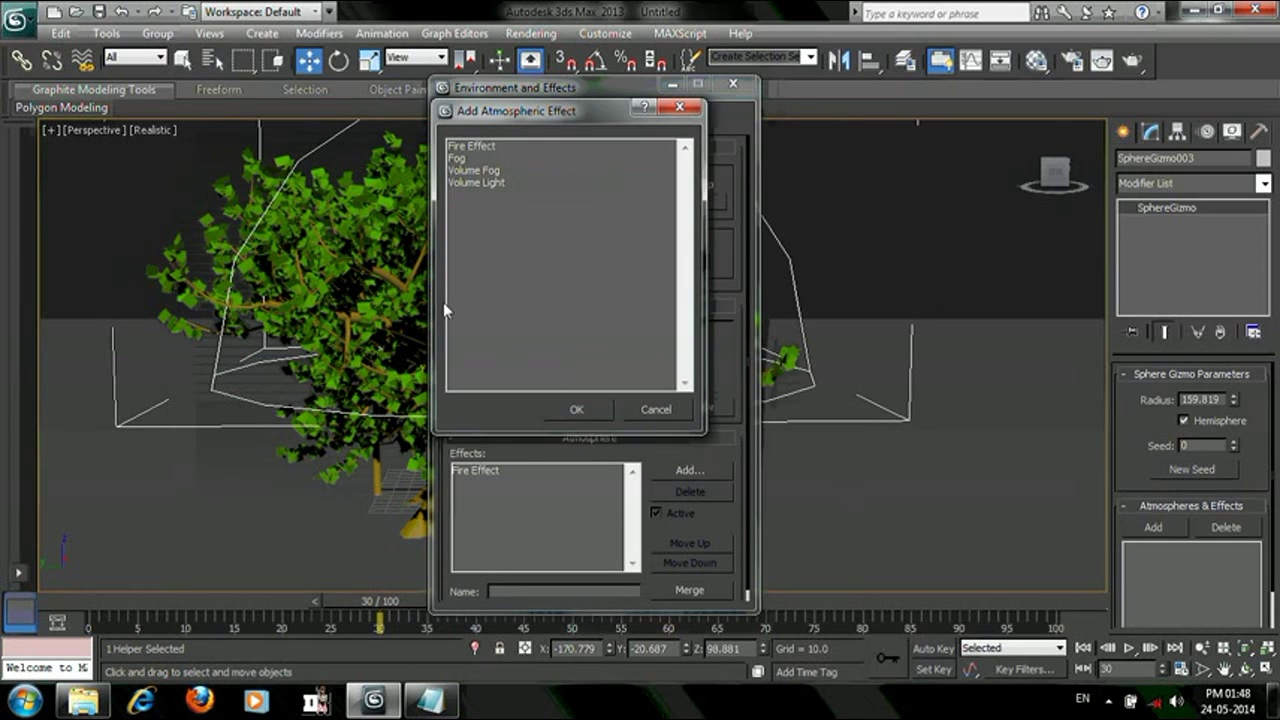
left_click(480, 146)
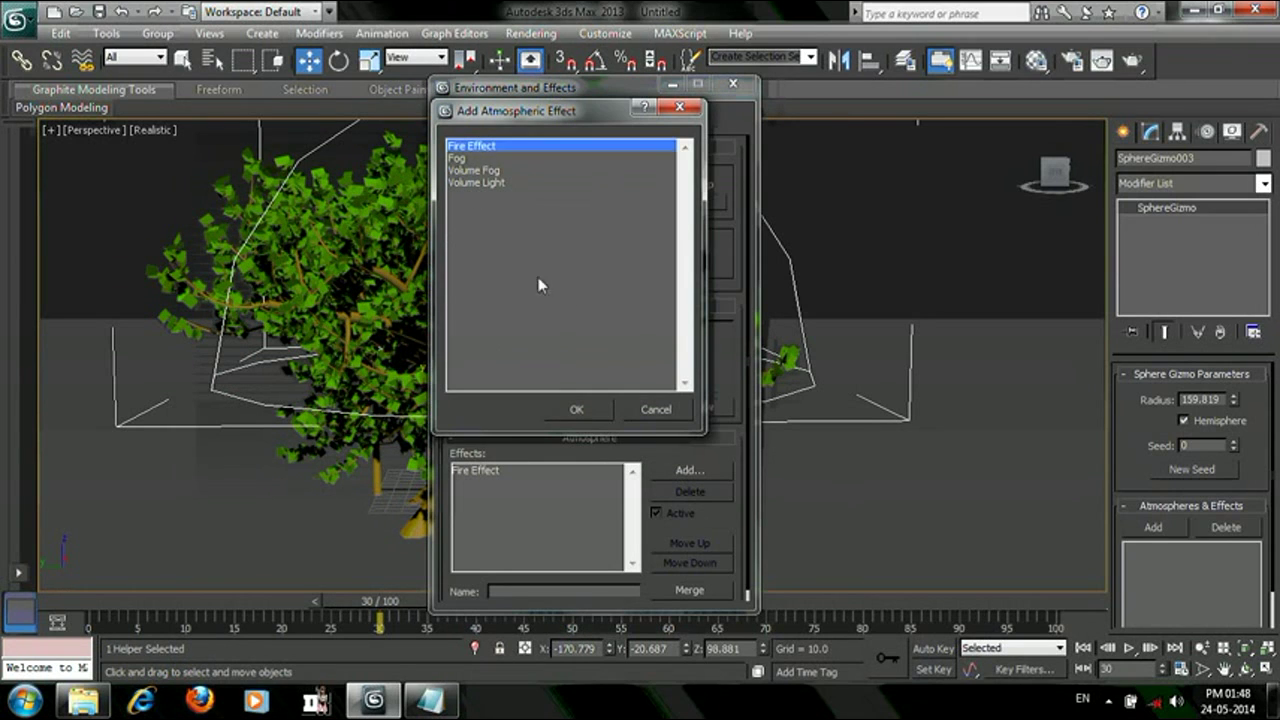
left_click(577, 409)
left_click(669, 492)
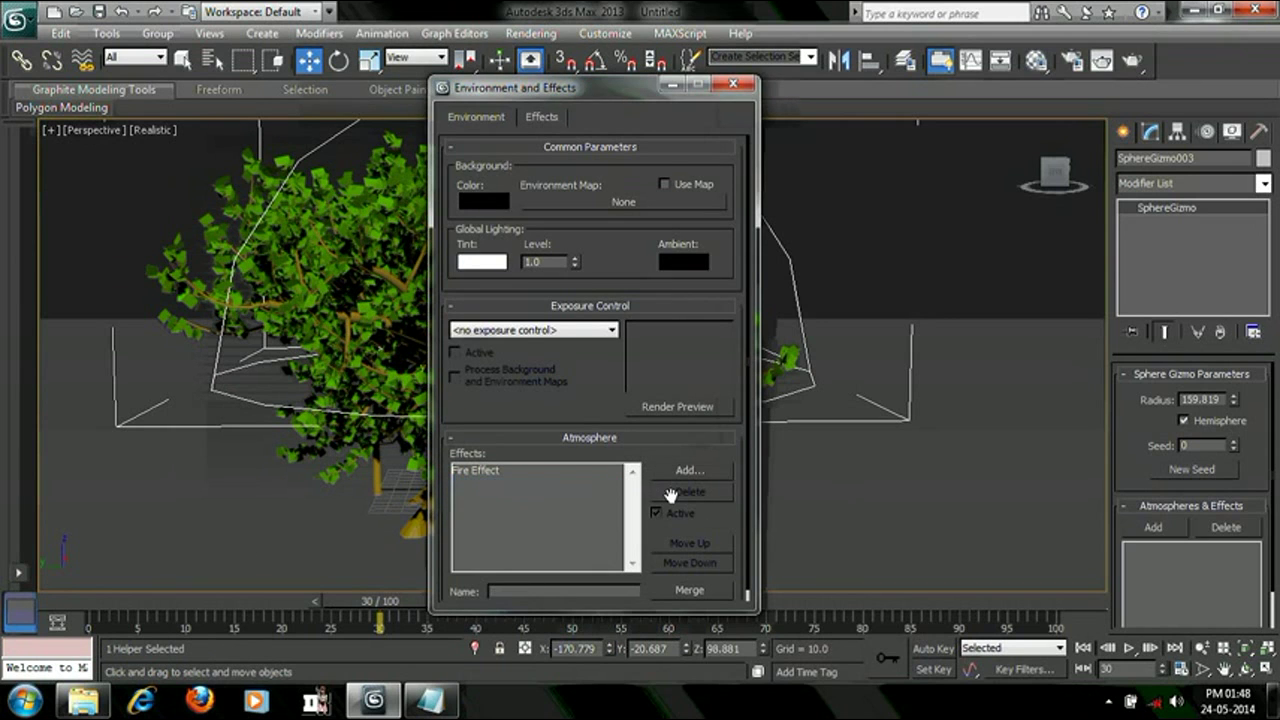
left_click(491, 471)
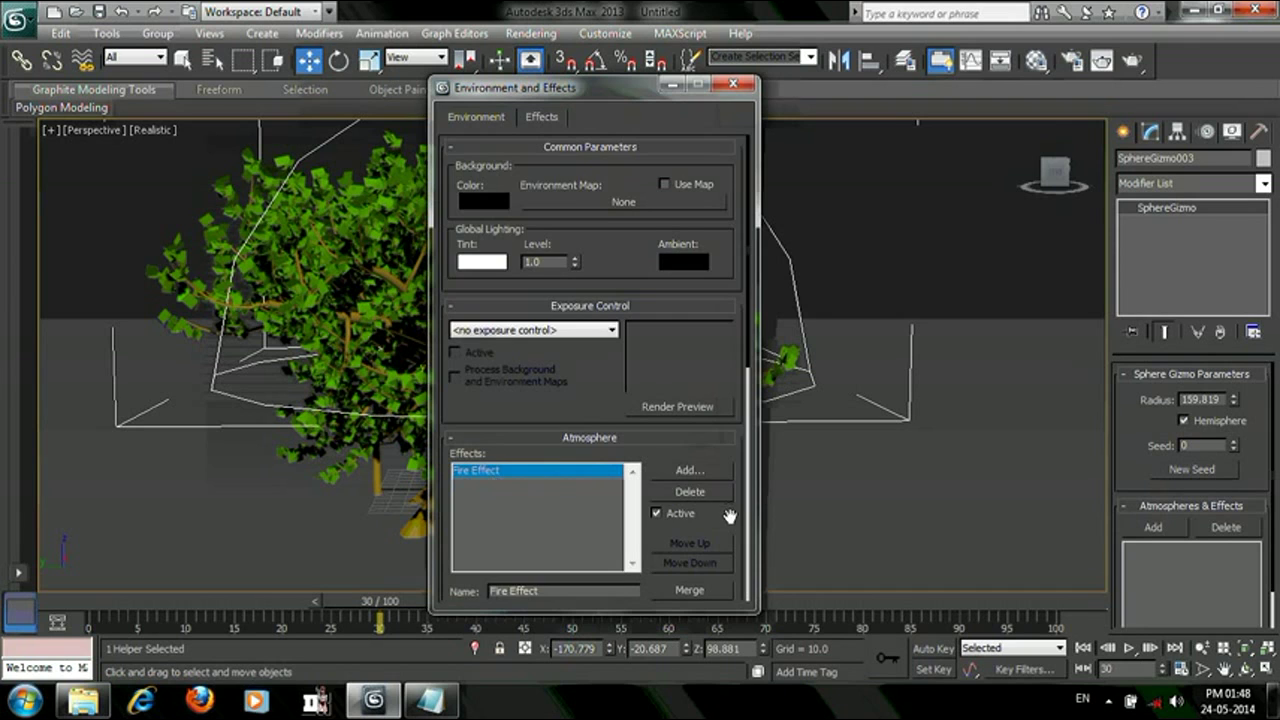
left_click_drag(730, 515, 731, 206)
Pick SphereGizmo003 as the Fire Effect's gizmo and render the burning tree.
left_click(490, 349)
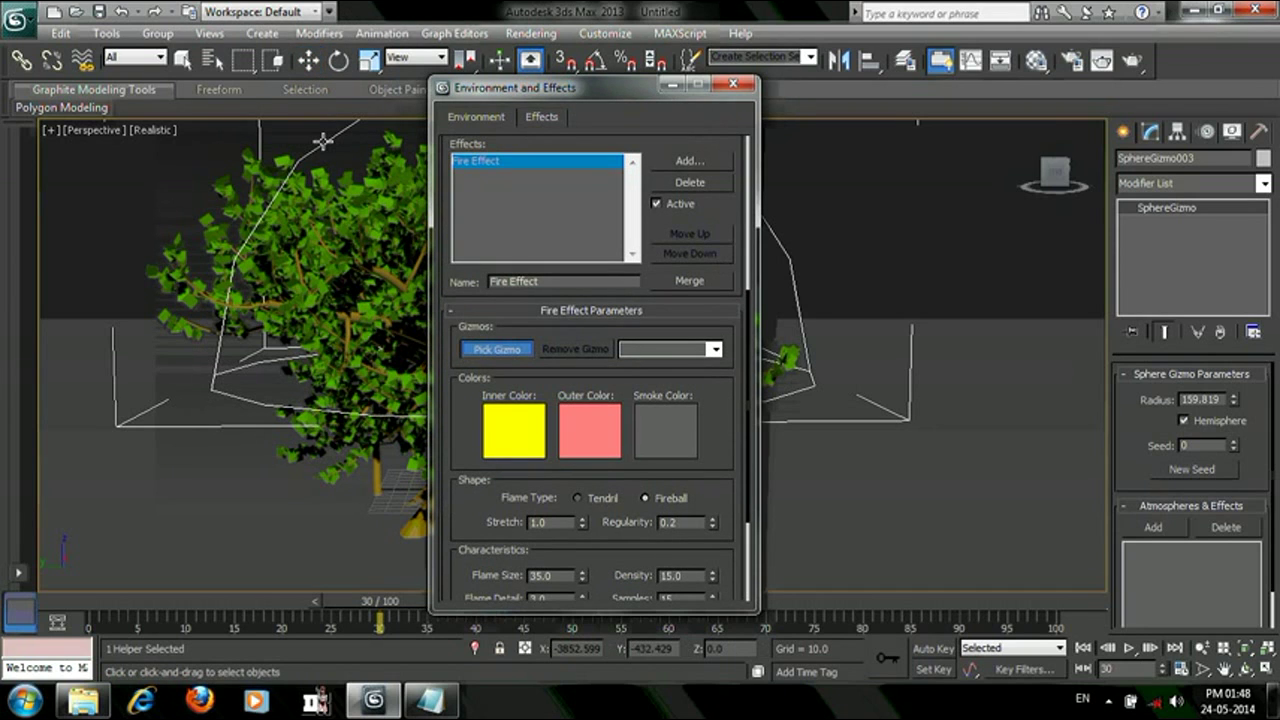
left_click(322, 141)
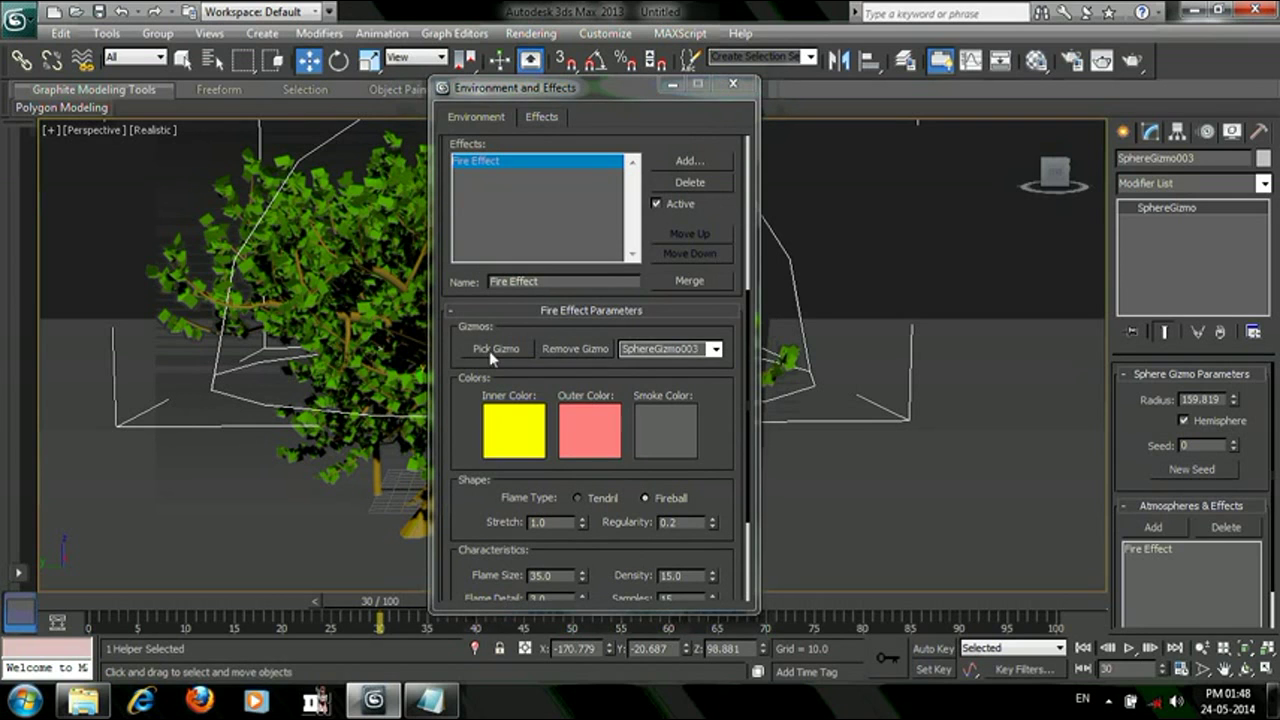
scroll(728, 471, "down", 1)
scroll(575, 560, "down", 3)
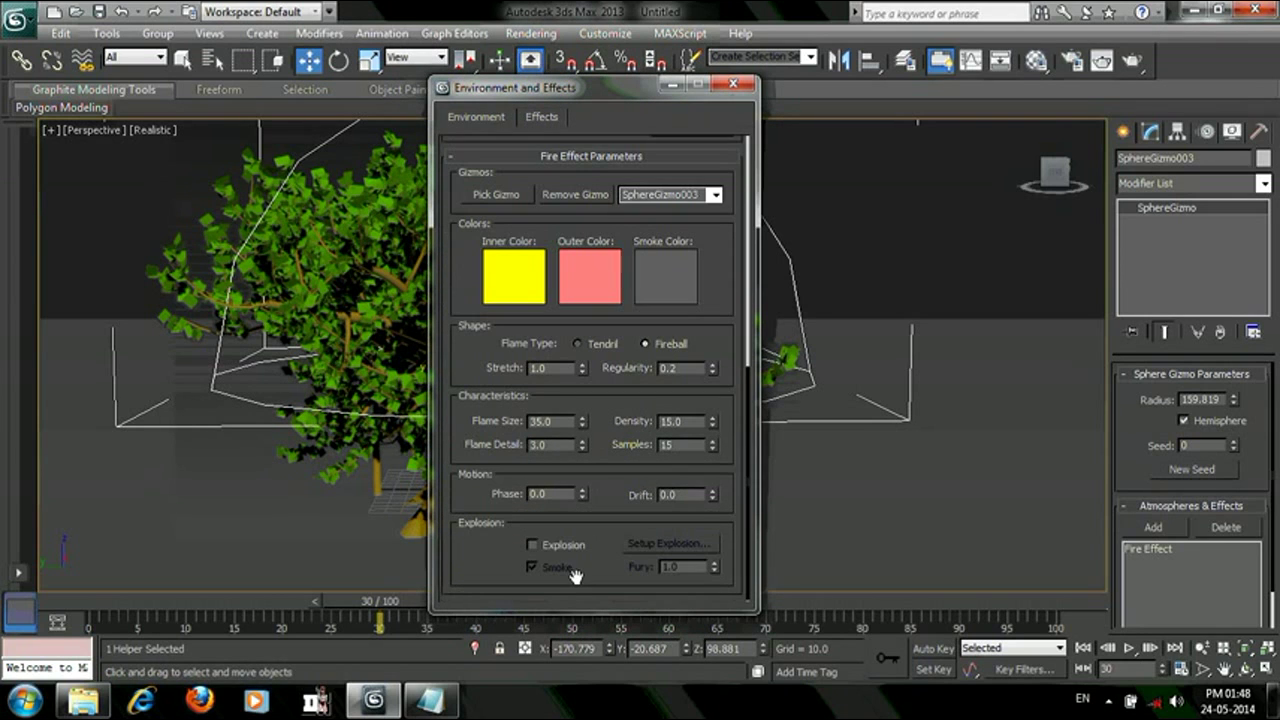
left_click(668, 88)
key("shift+q")
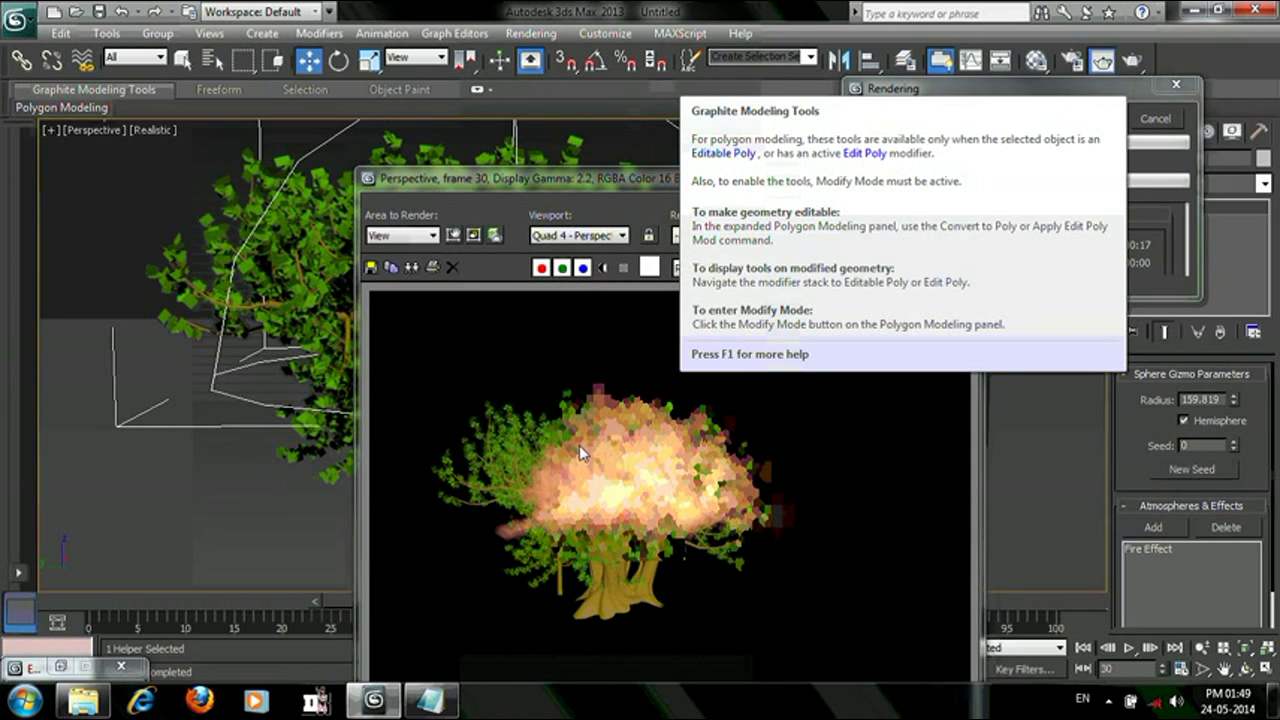
Slide the rendered frame of the burning banyan tree aside to inspect it, then close it.
left_click_drag(597, 192, 513, 194)
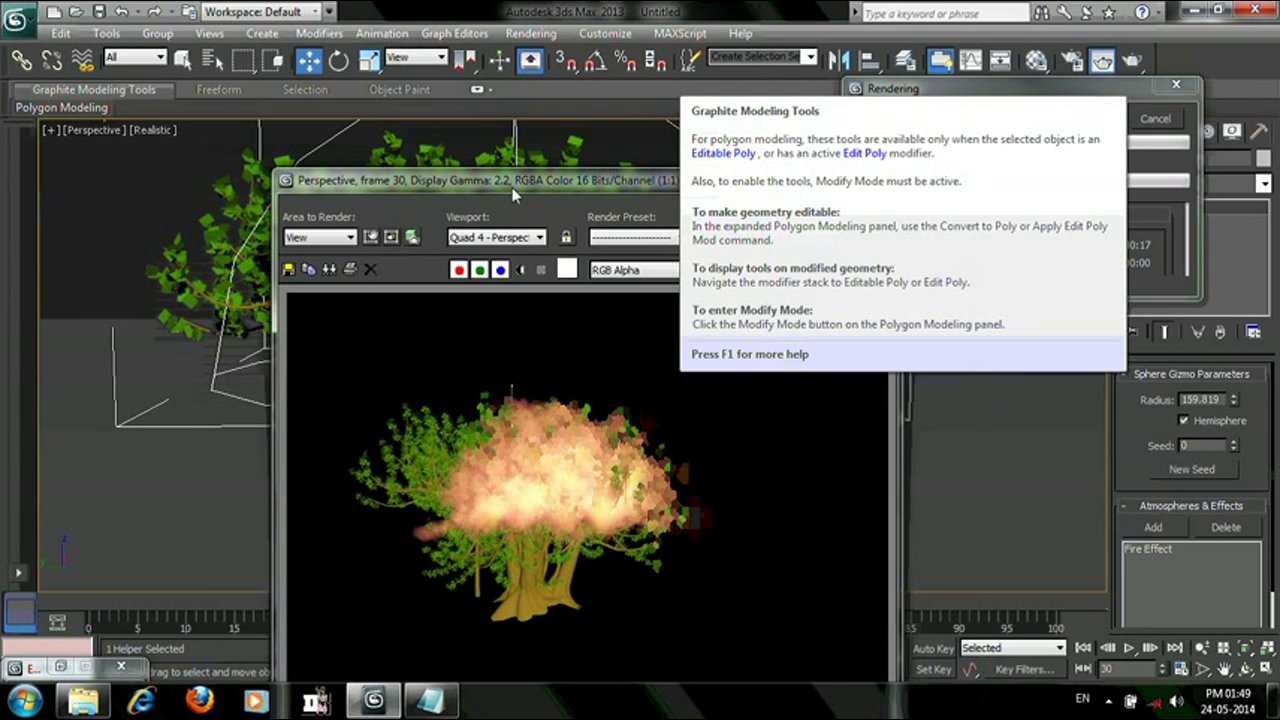
left_click_drag(513, 194, 379, 195)
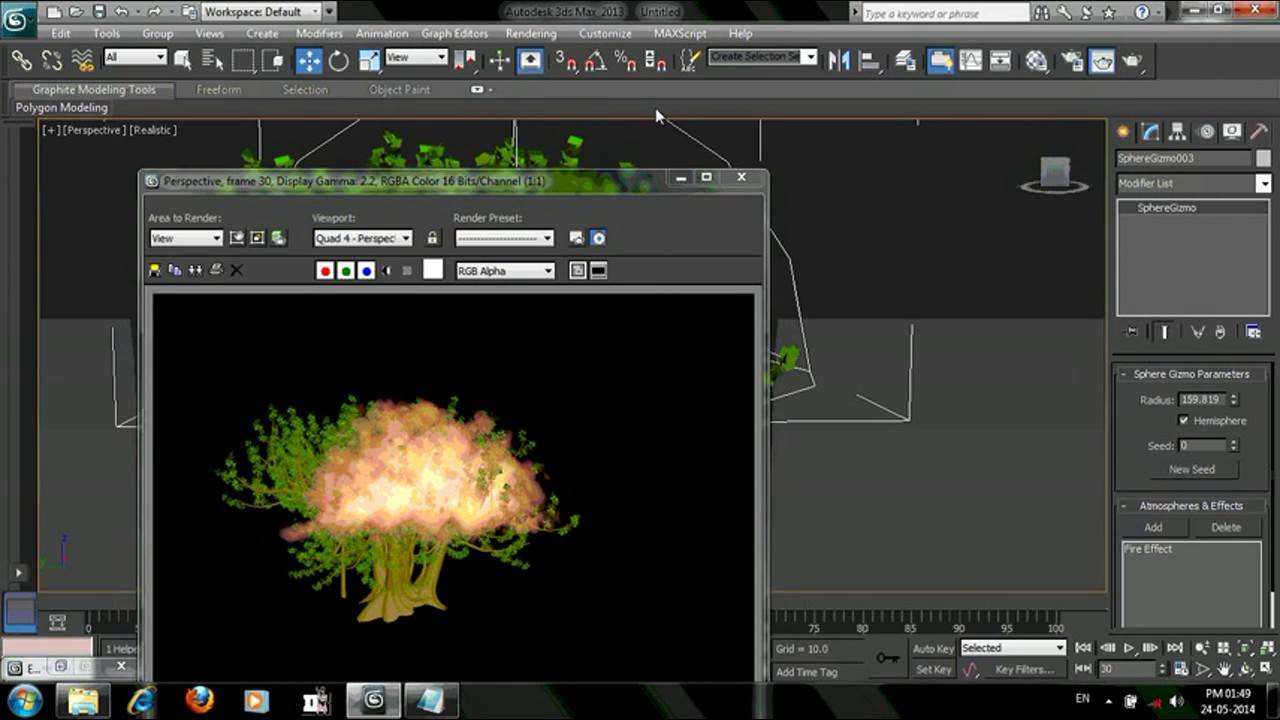
left_click(742, 180)
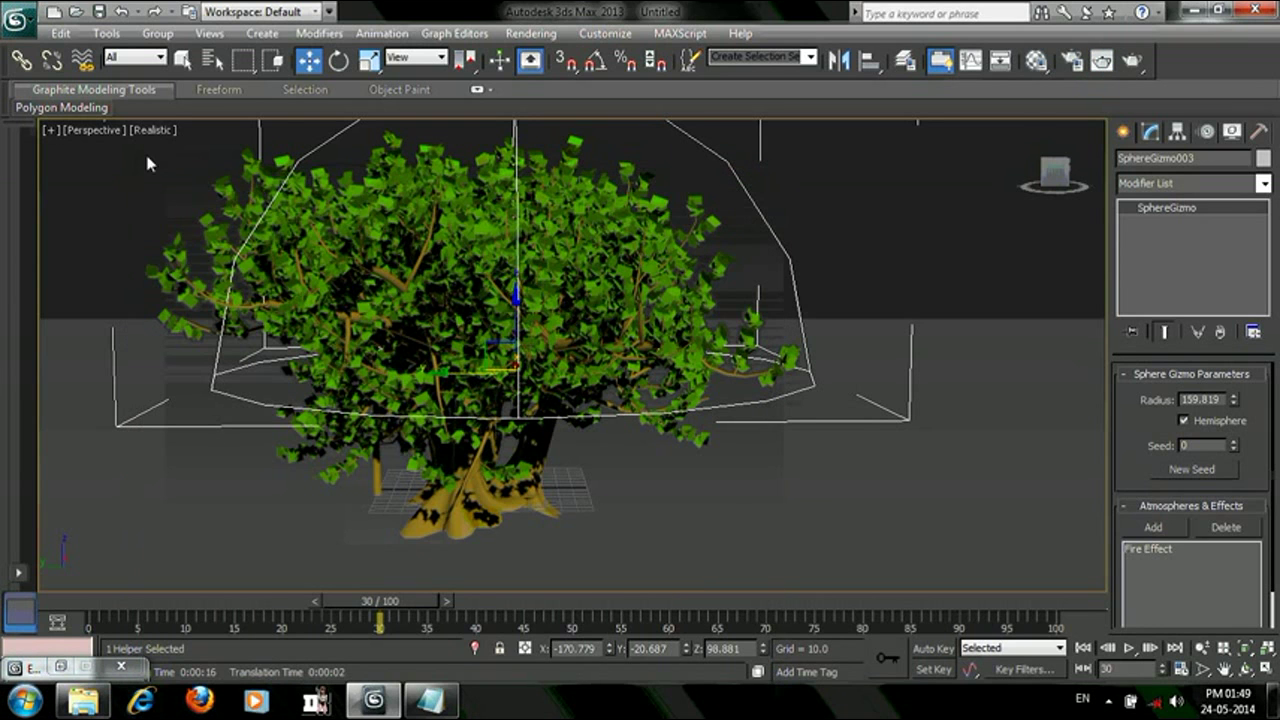
Pan the view to centre the ring and domes on the red plane and test-render it.
left_click_drag(627, 461, 793, 473)
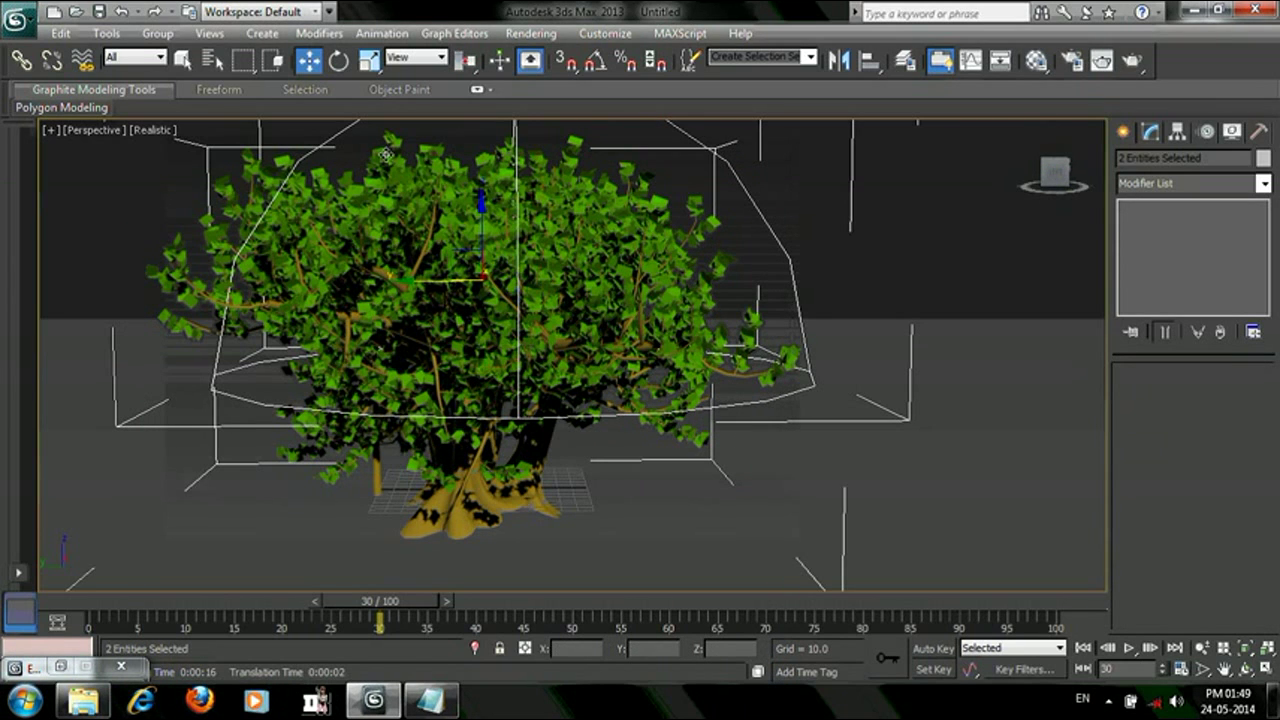
left_click(1222, 668)
left_click_drag(1089, 526, 346, 603)
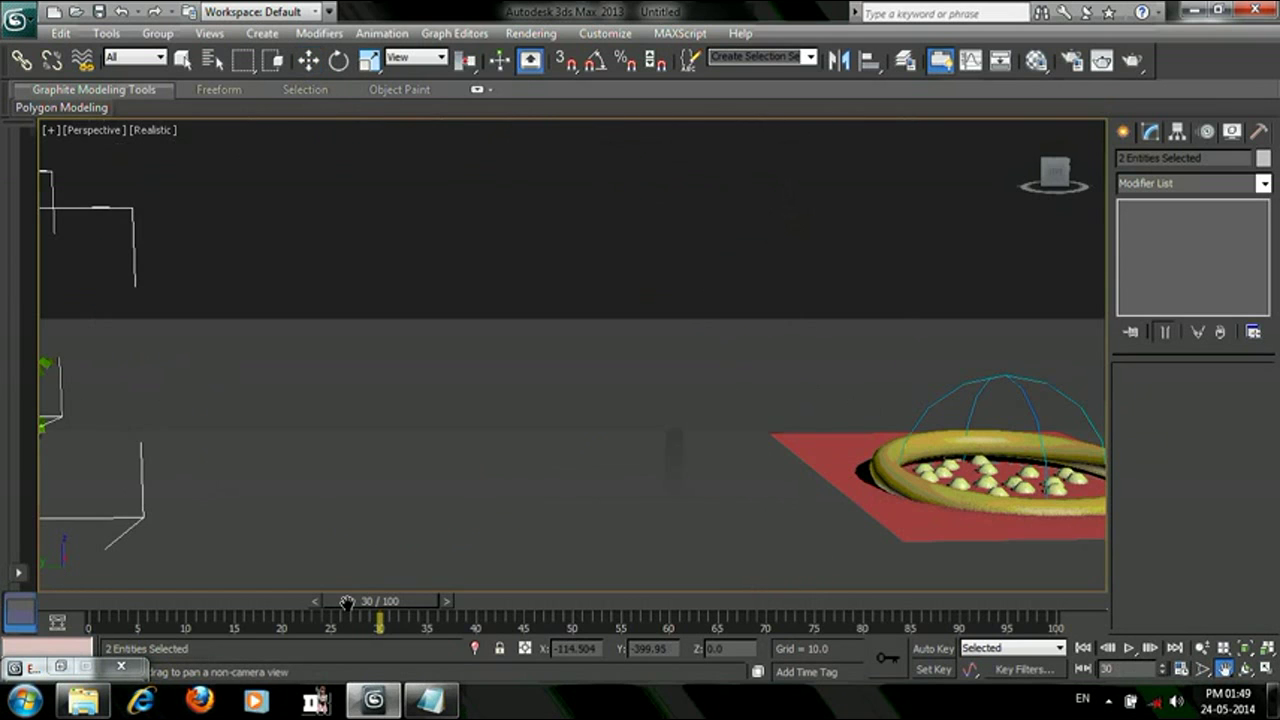
mouse_move(1020, 520)
left_mouse_down()
mouse_move(717, 528)
mouse_move(548, 562)
left_mouse_up()
key("shift+q")
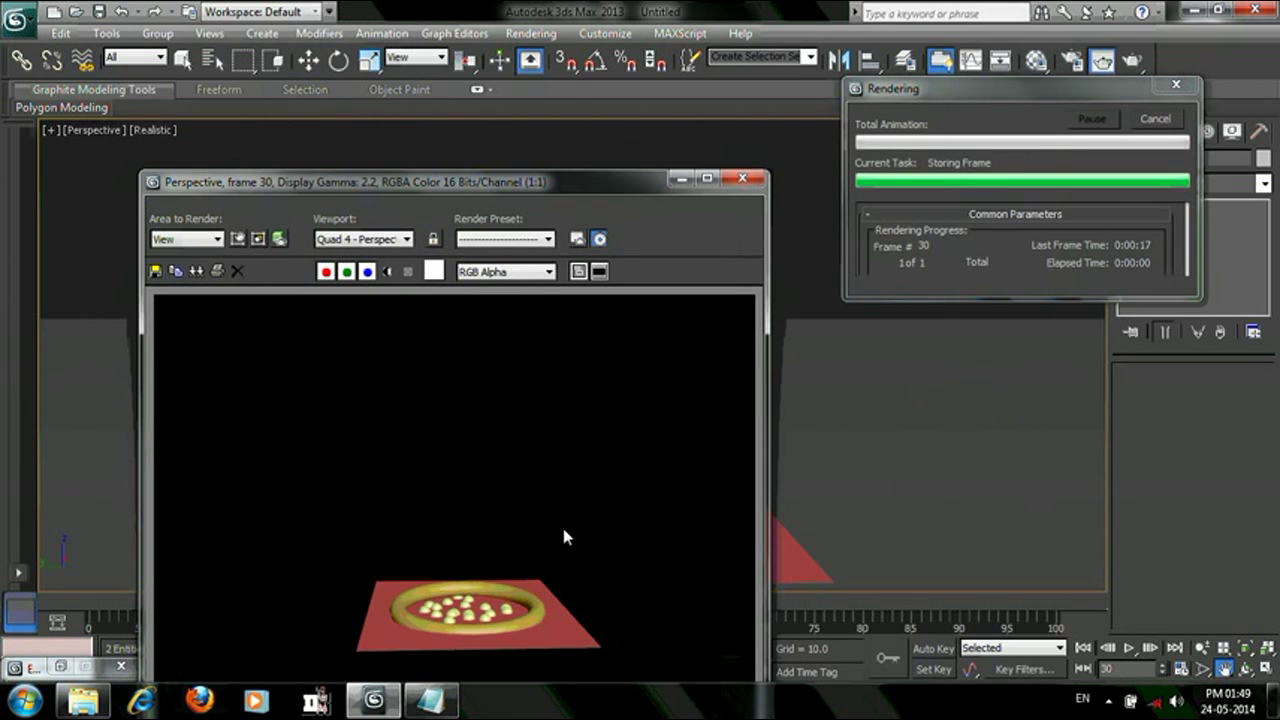
left_click(741, 179)
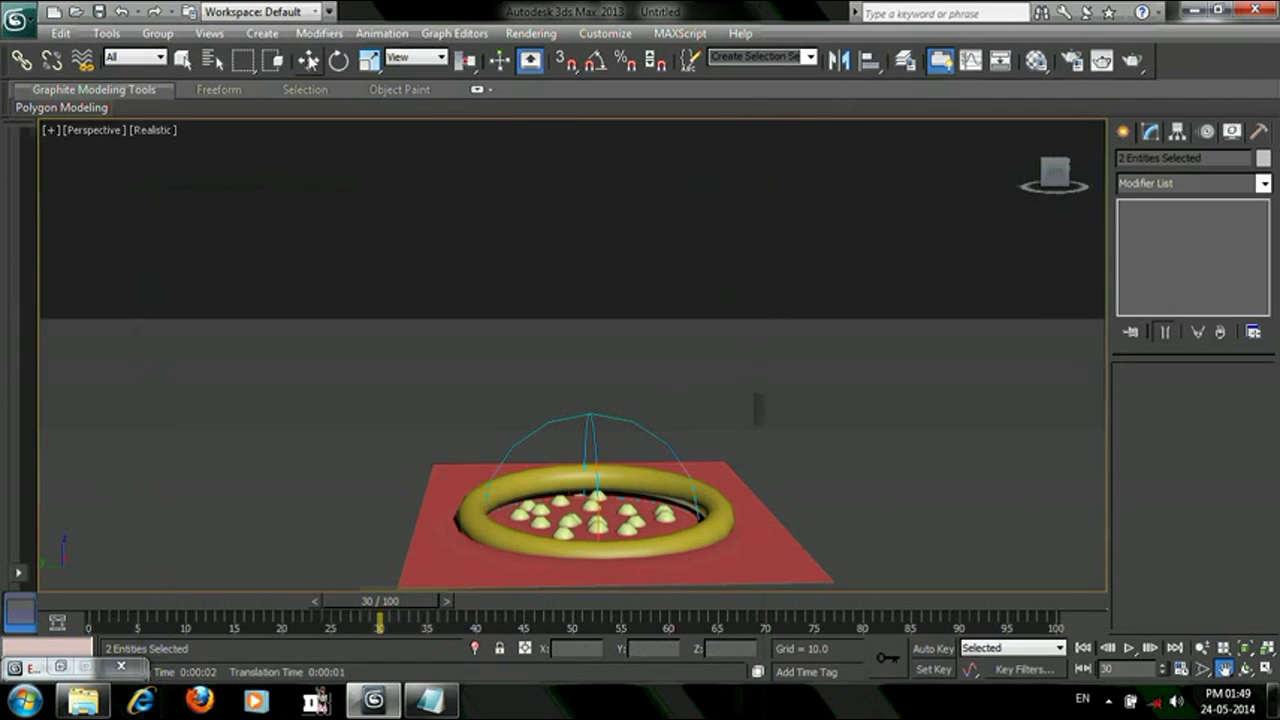
Attach the existing Fire Effect to SphereGizmo002 over the ring.
left_click(308, 60)
left_click(590, 420)
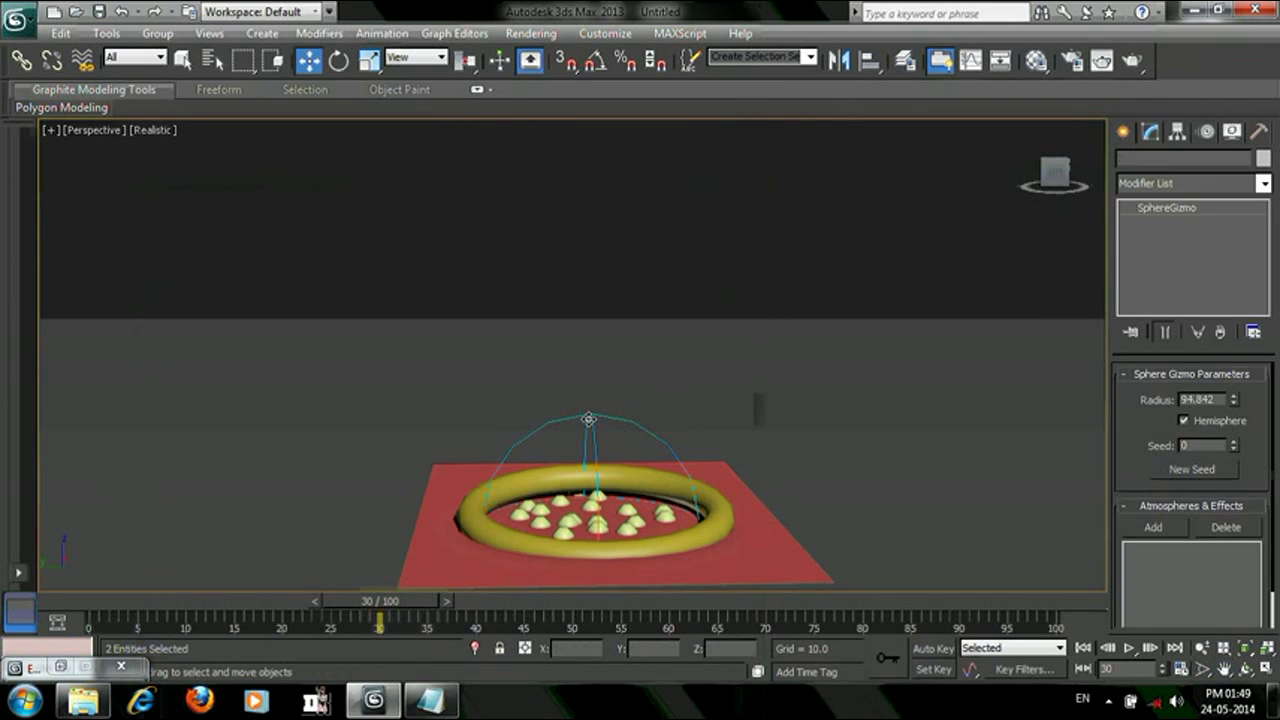
left_click(1153, 528)
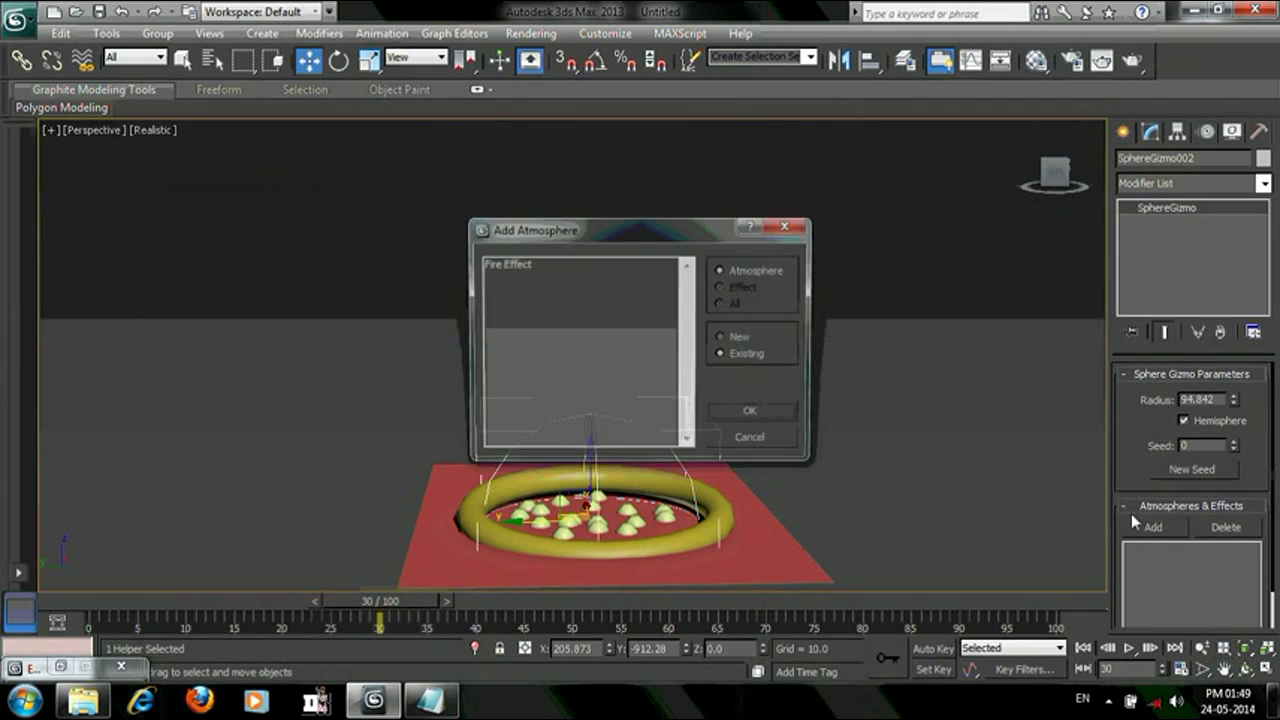
left_click(512, 263)
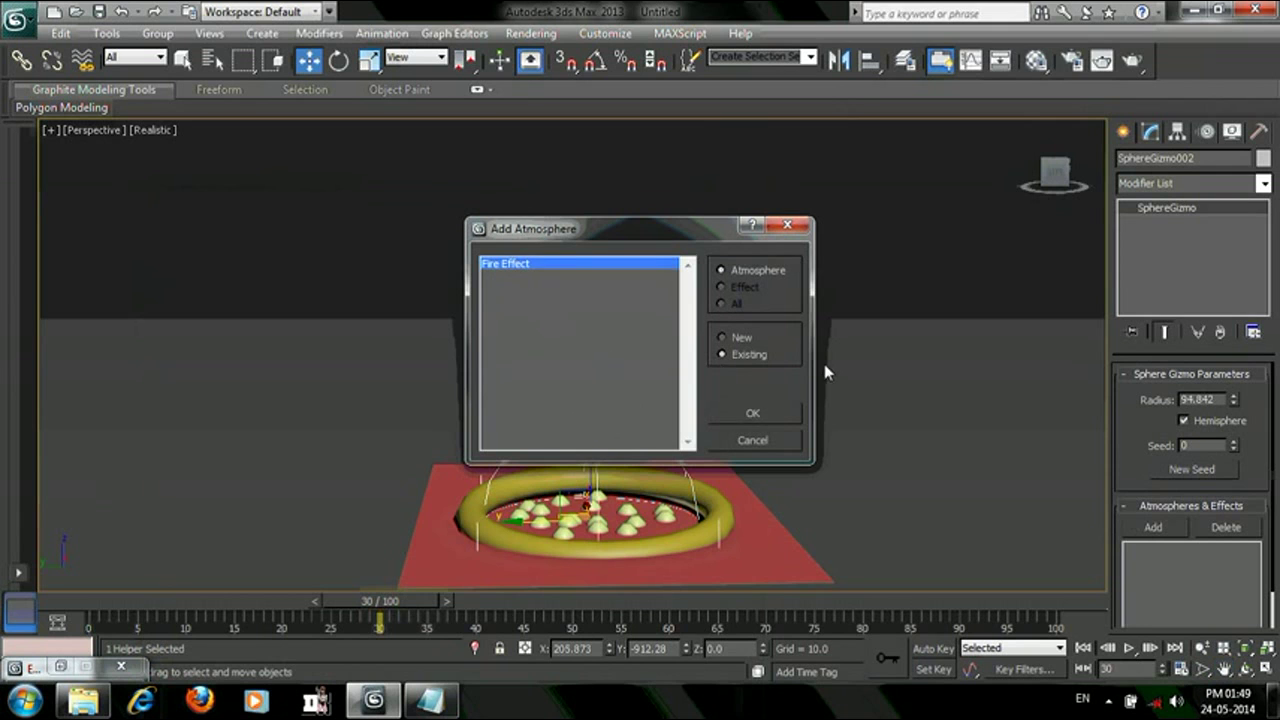
left_click(754, 416)
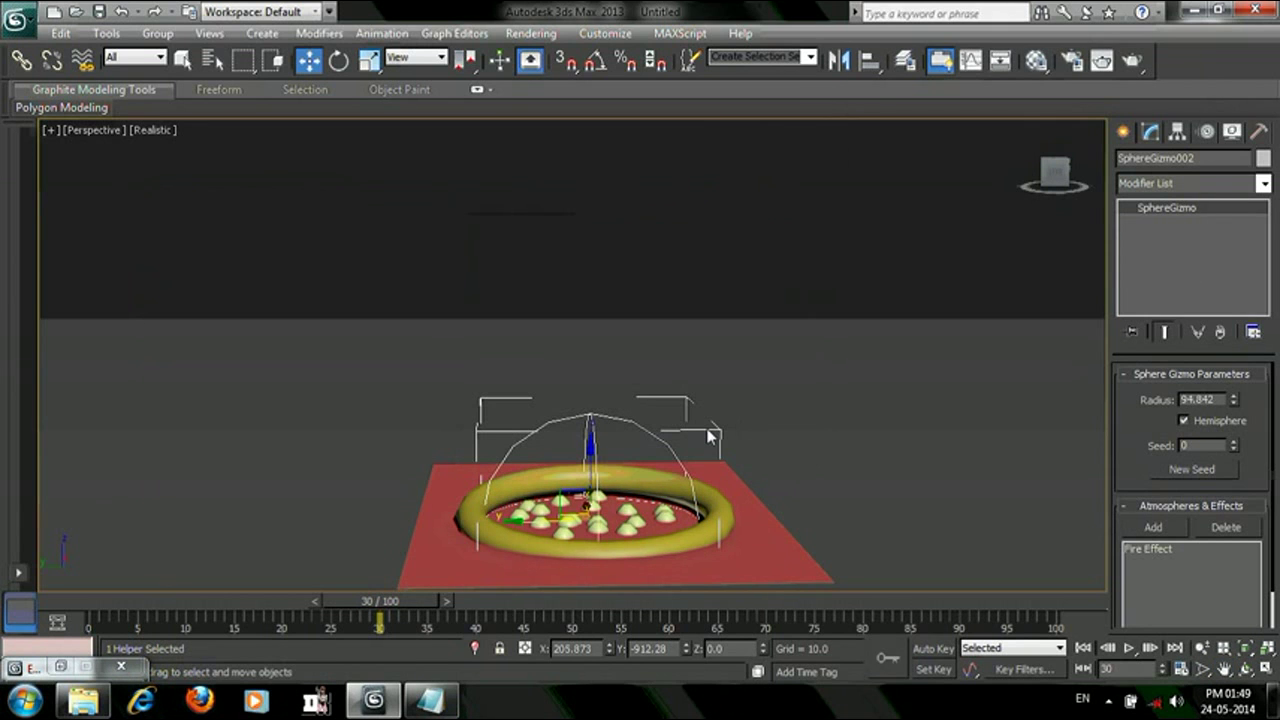
Render the ring scene in flames, then start a new line in the Notepad notes.
key("shift+q")
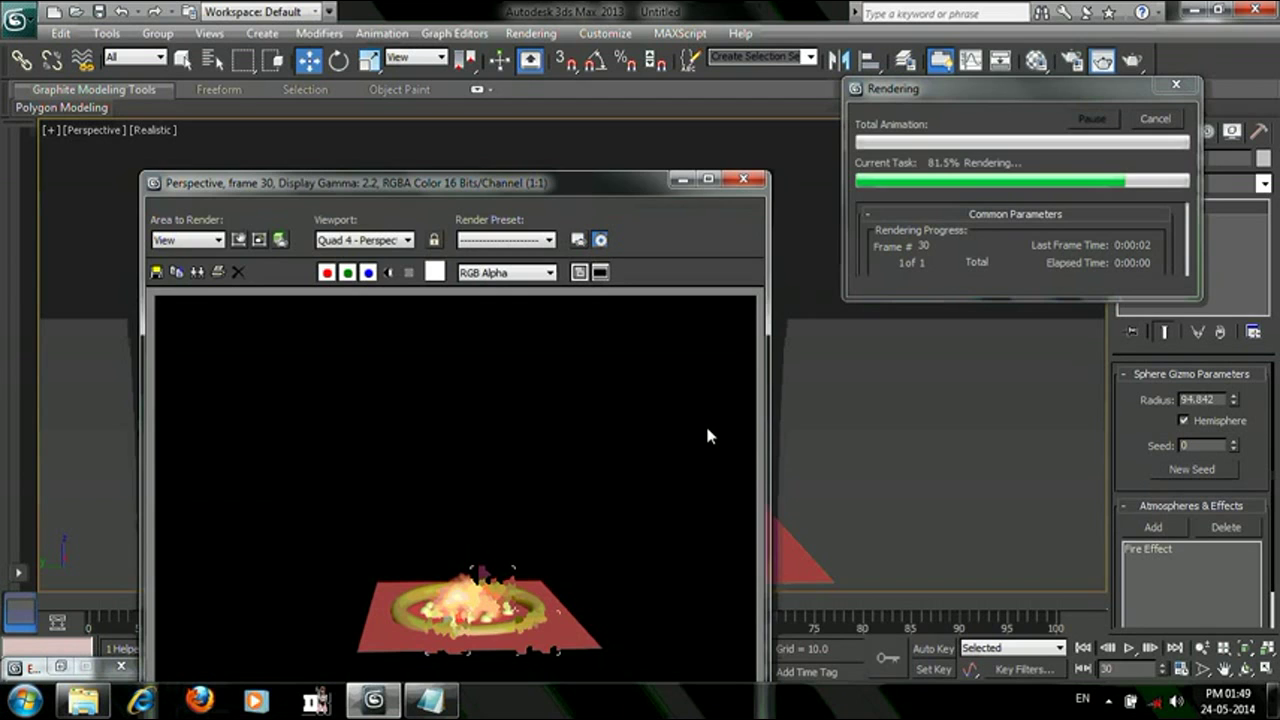
left_click(420, 706)
left_click(534, 444)
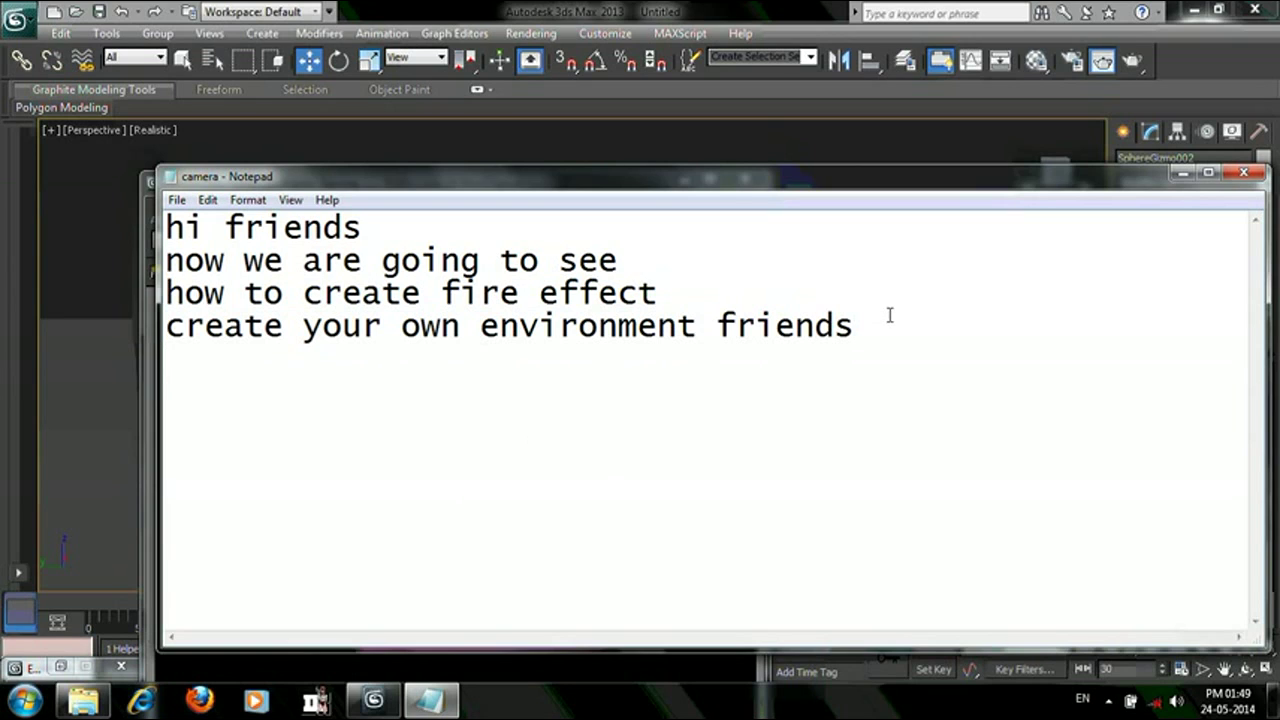
Add a closing 'thankyou' line to the Notepad notes and stop the screen capture from the tray.
type("thank")
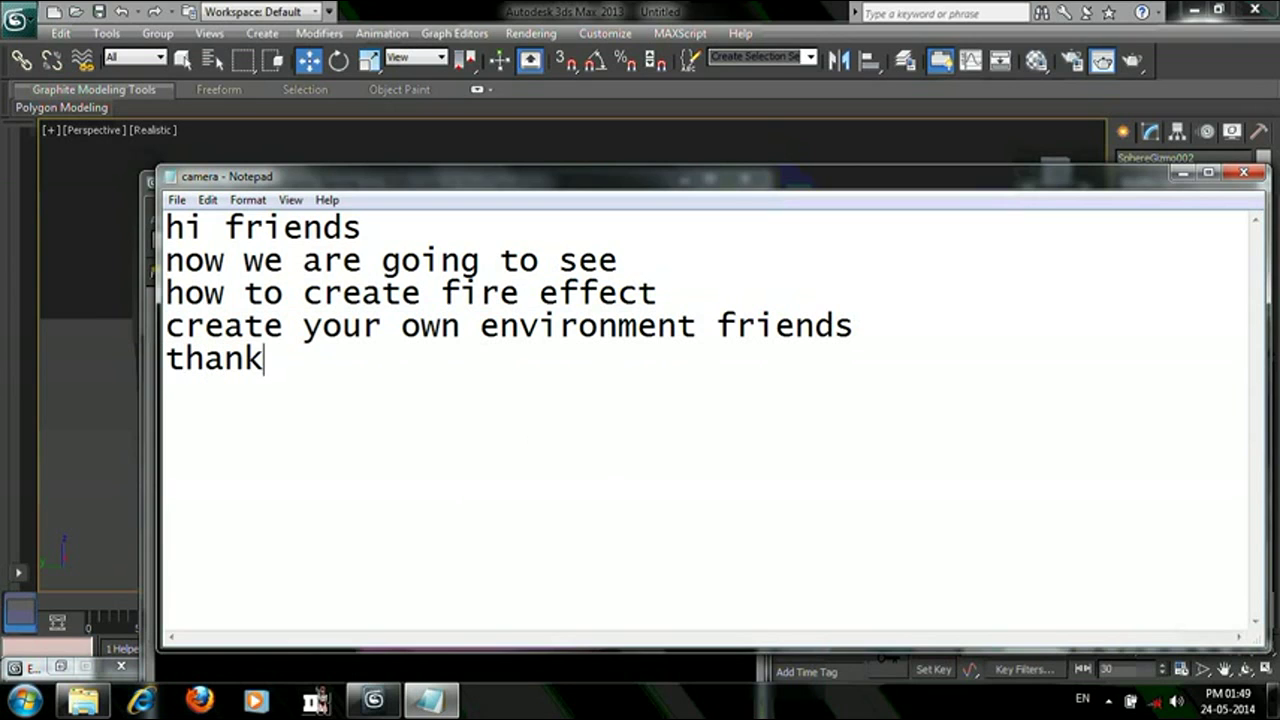
type("you")
key("Return")
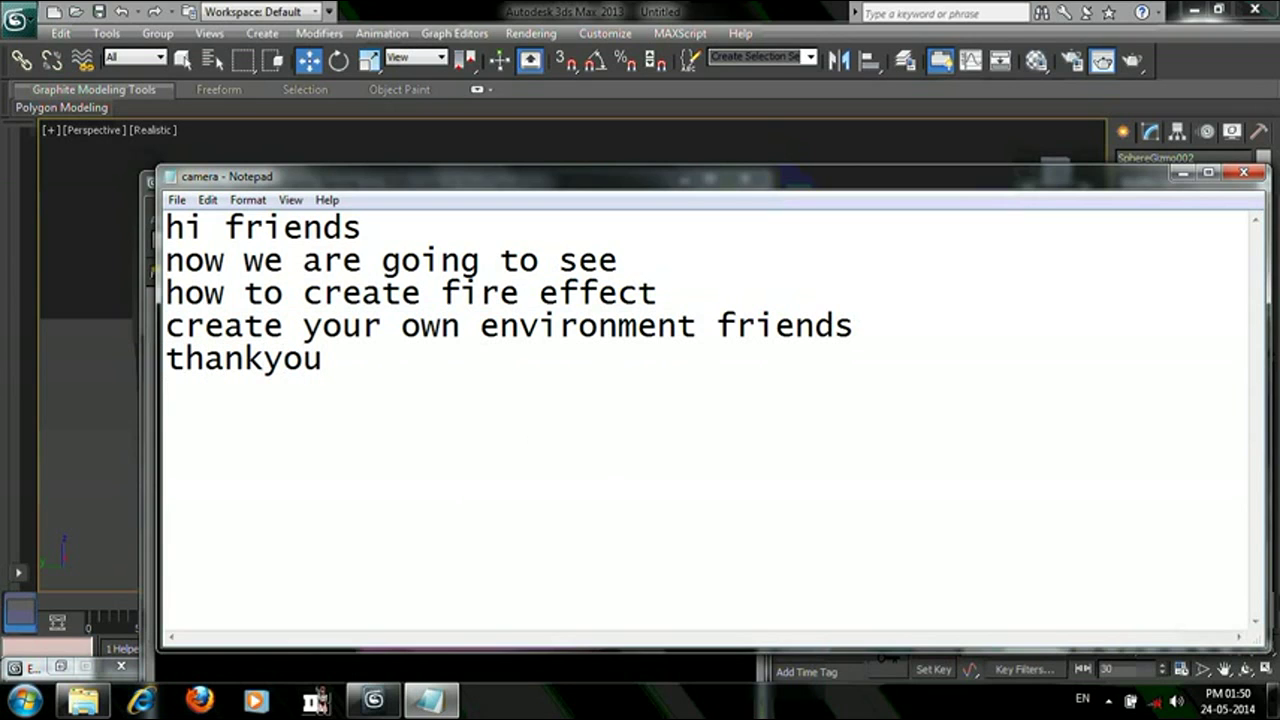
left_click(1108, 700)
right_click(1137, 606)
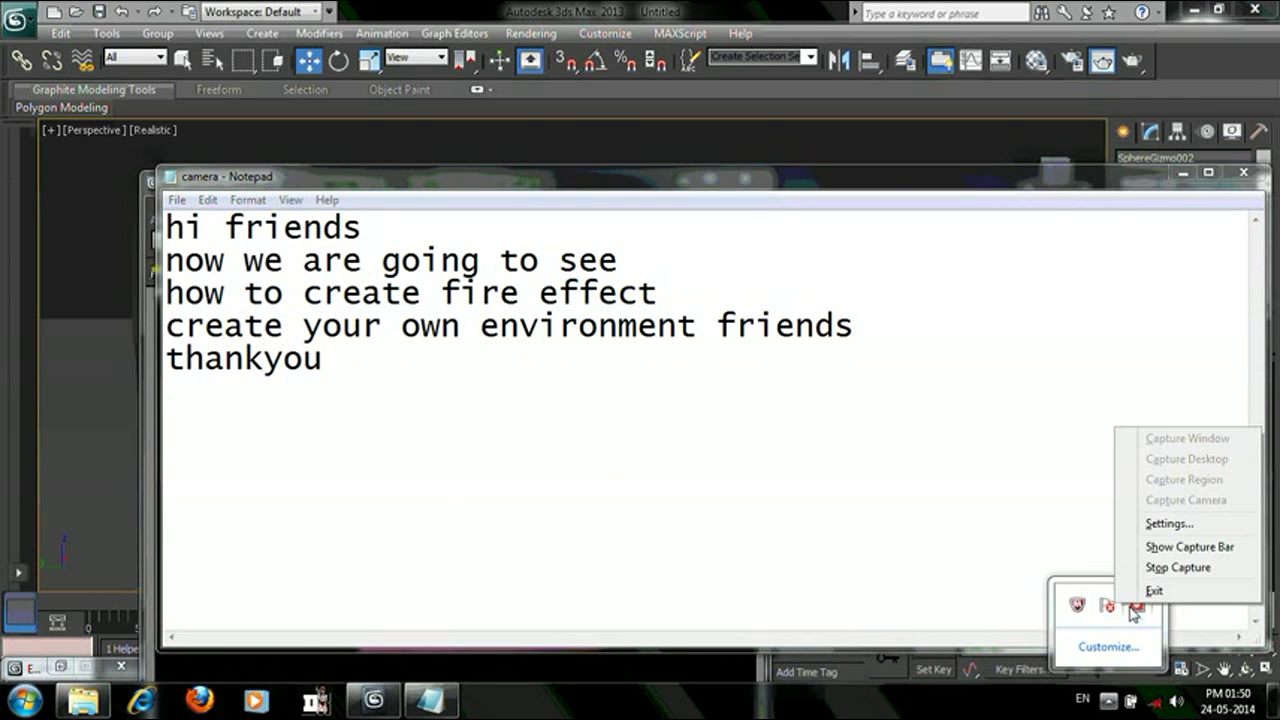
left_click(1158, 568)
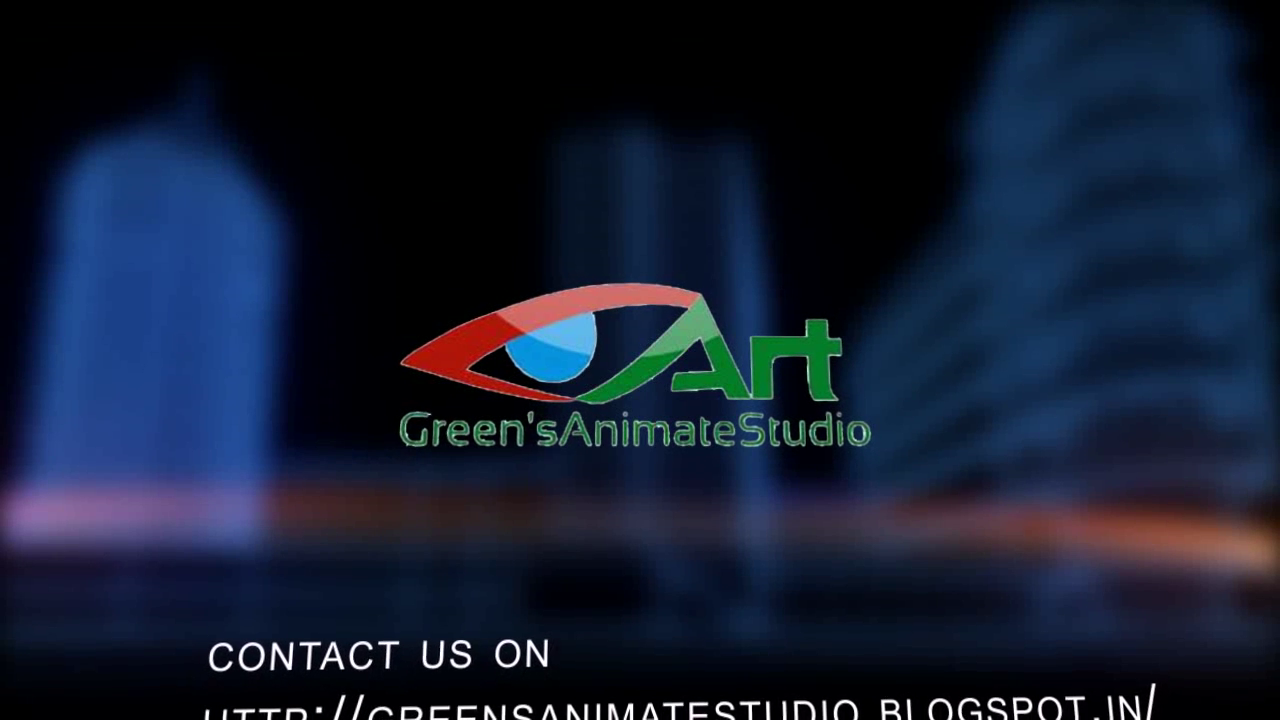